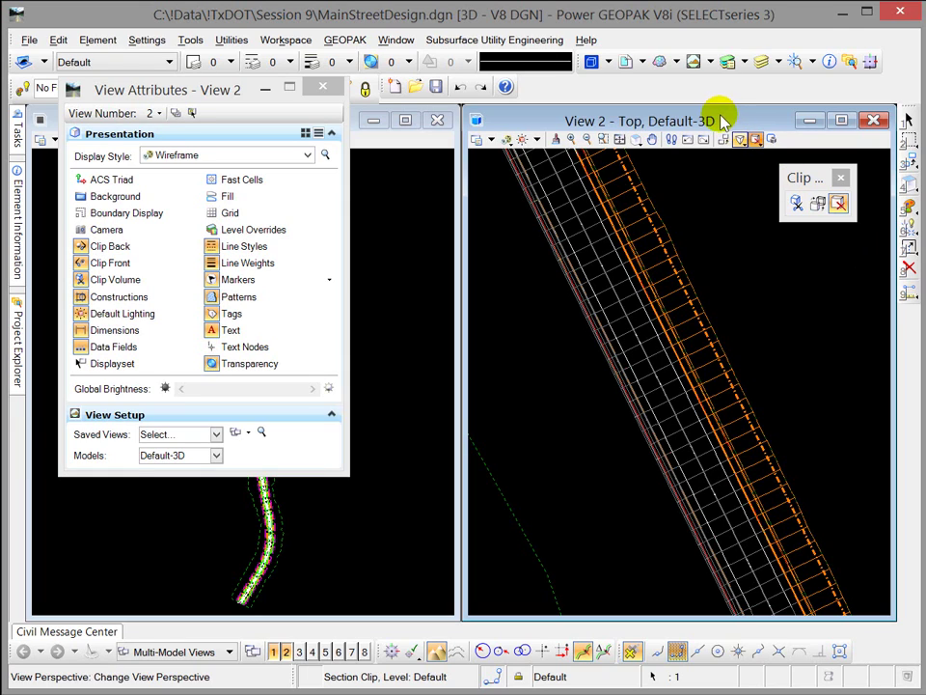
Clear the existing clip volume from View 2 and shift the floating Clip toolbox left.
left_click(756, 140)
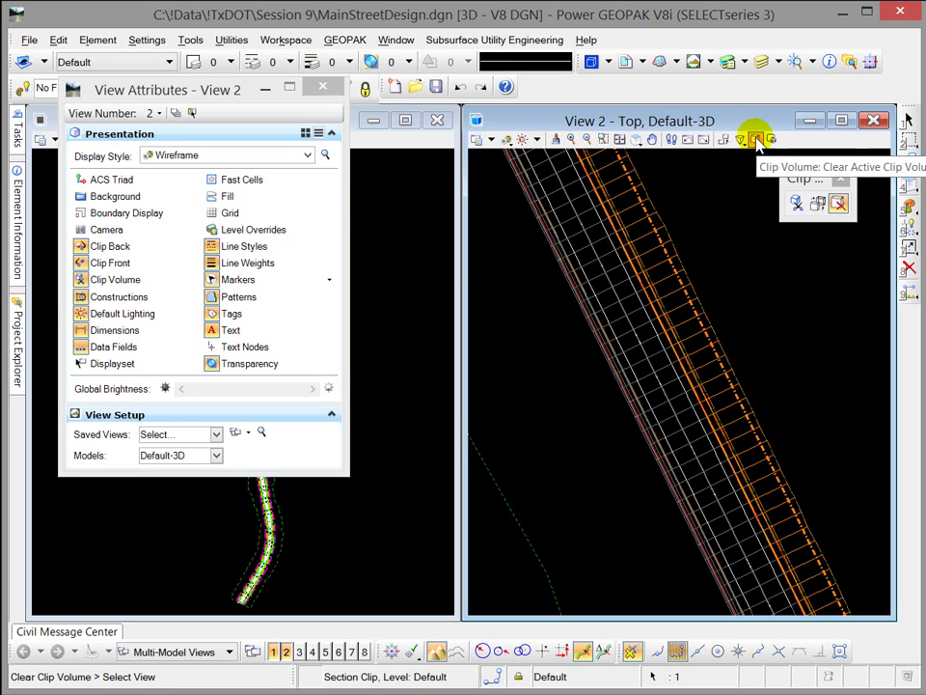
left_click_drag(798, 177, 744, 178)
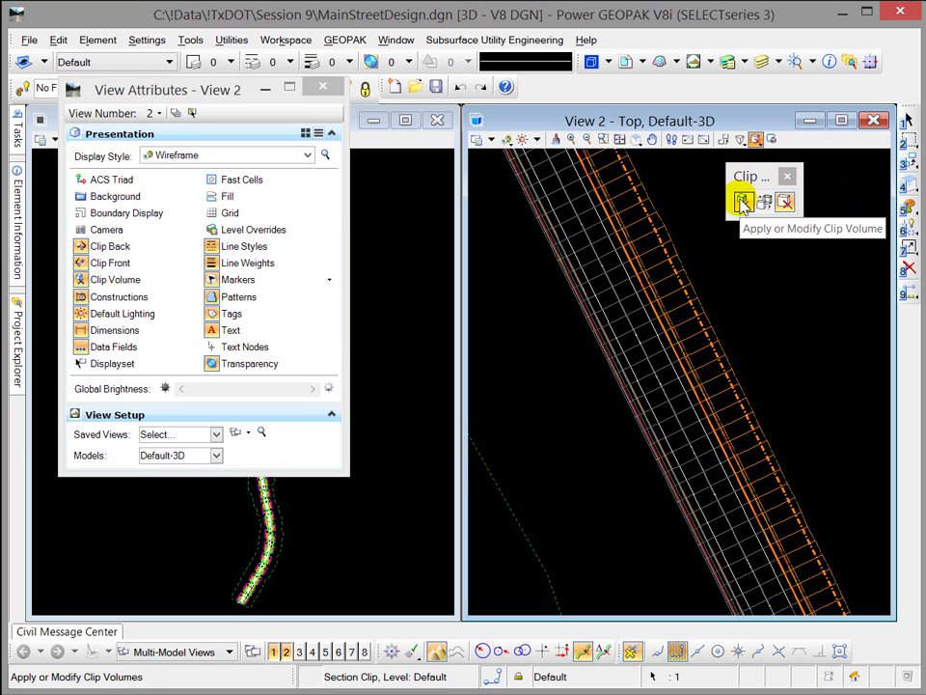
Start a new clip volume in Define Clip Plane mode, with its settings dialog moved out of View 2.
left_click(743, 202)
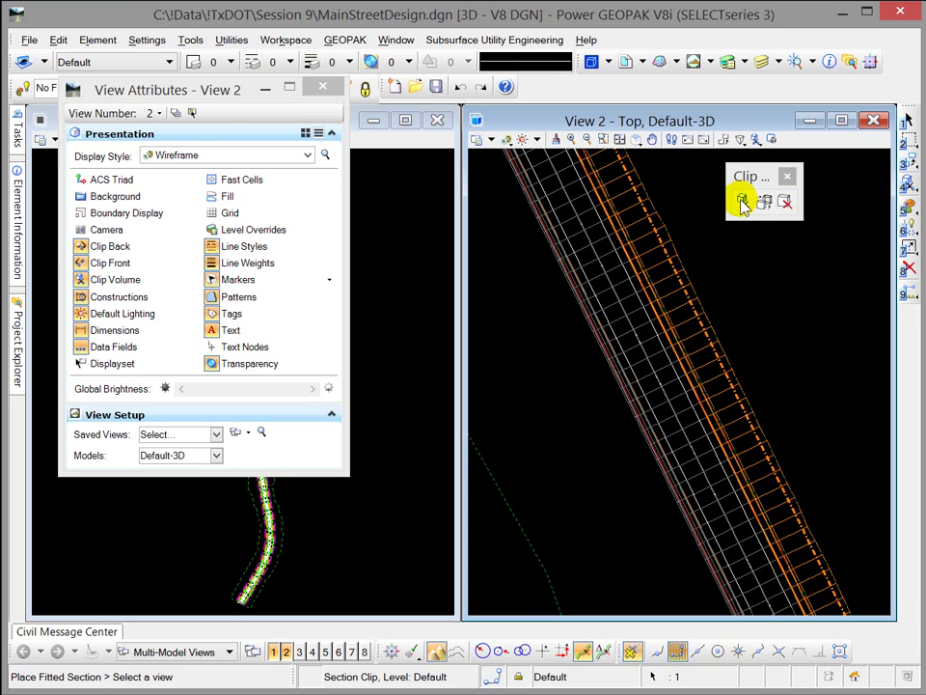
left_click_drag(712, 280, 713, 281)
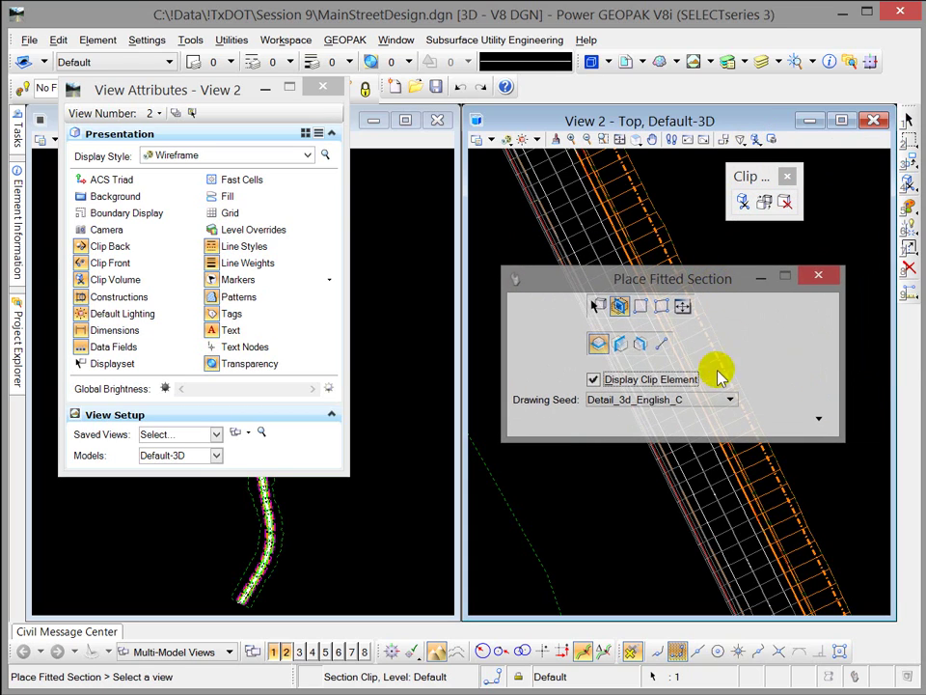
left_click(661, 347)
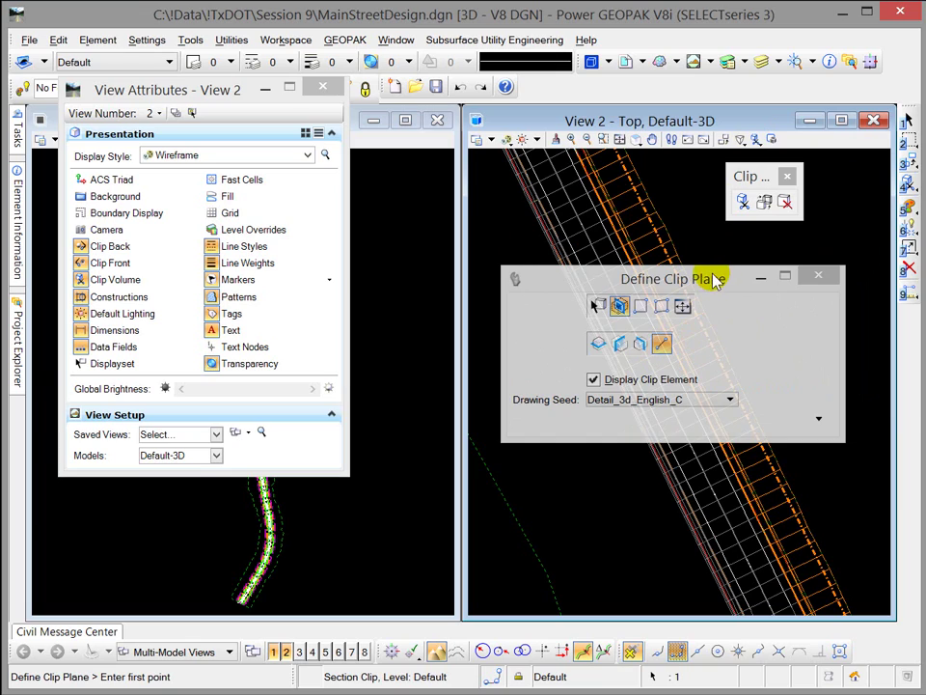
left_click_drag(714, 280, 899, 275)
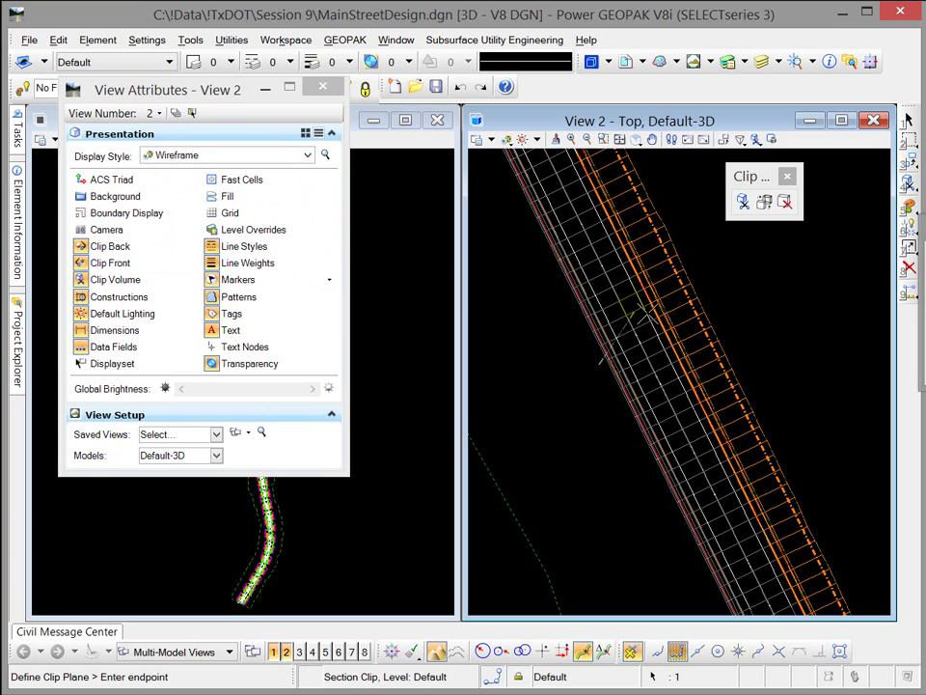
Set the clip plane's end point across the corridor and apply the plane to View 2.
left_click(683, 227)
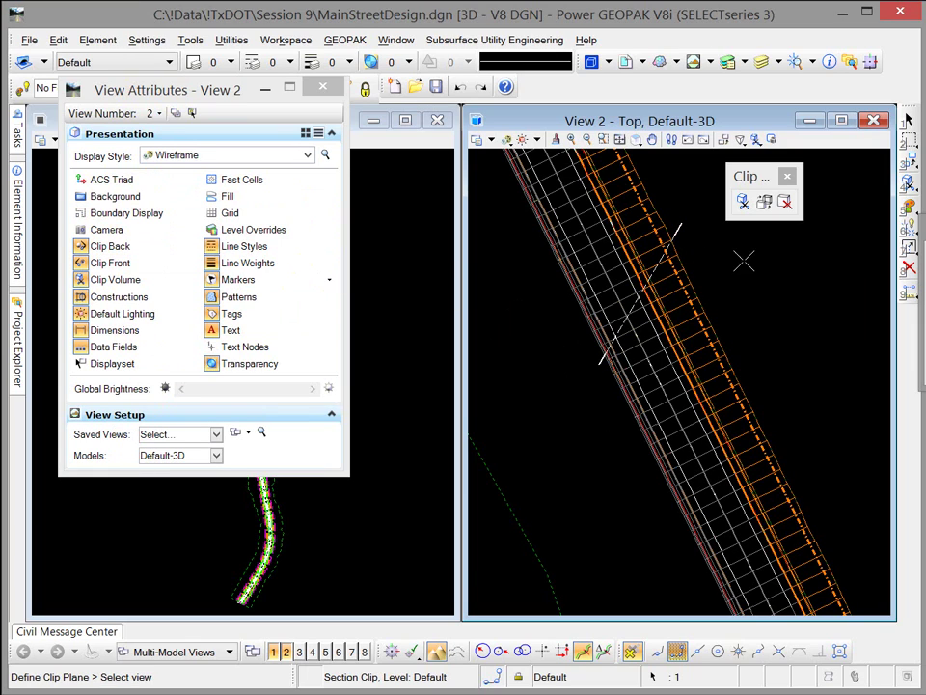
left_click(761, 272)
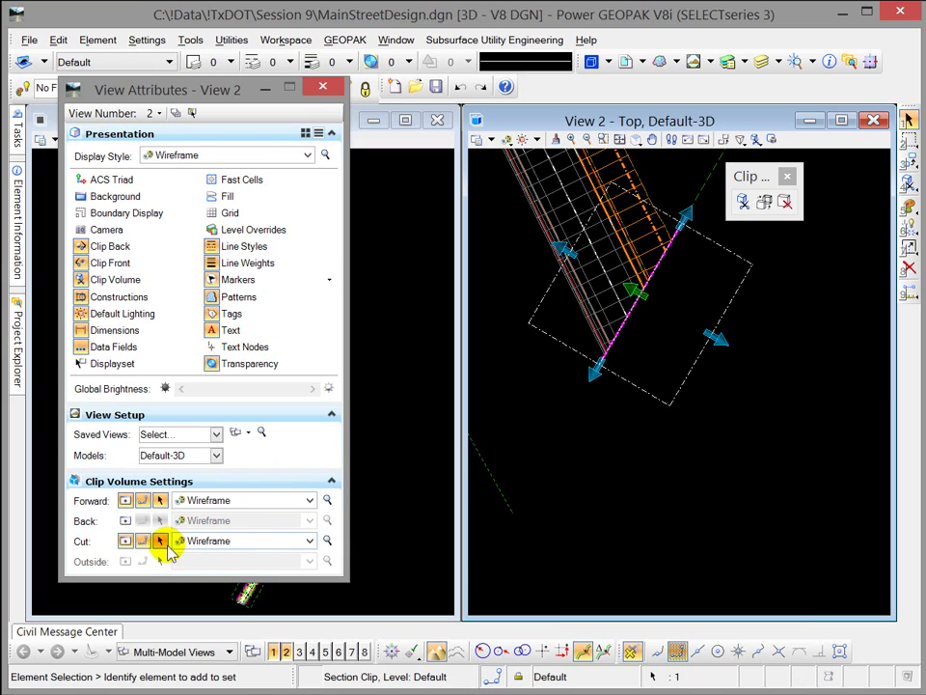
left_click(637, 142)
left_click(657, 157)
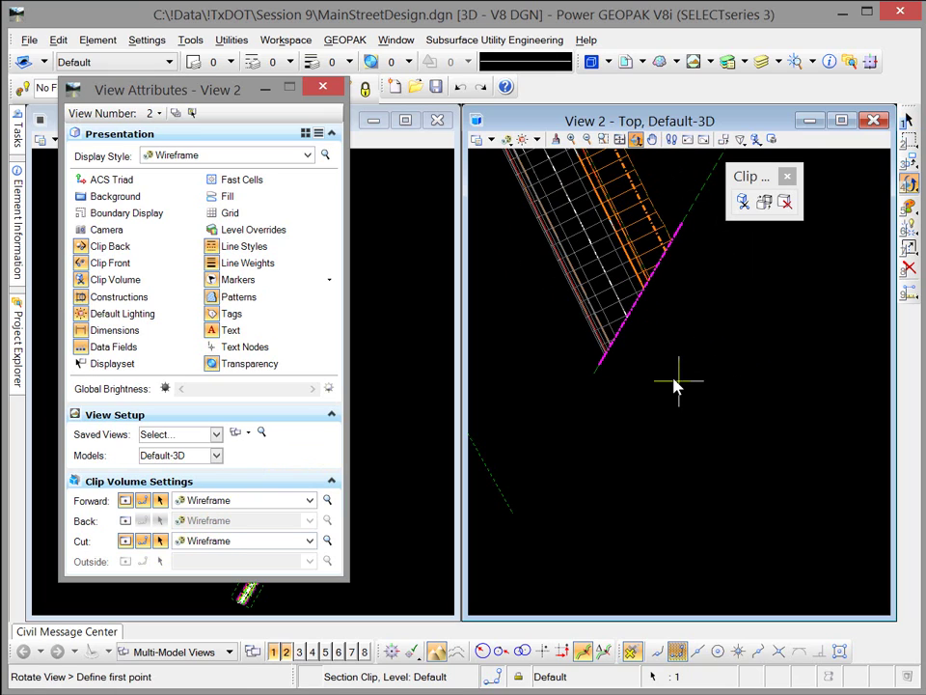
middle_click(605, 356)
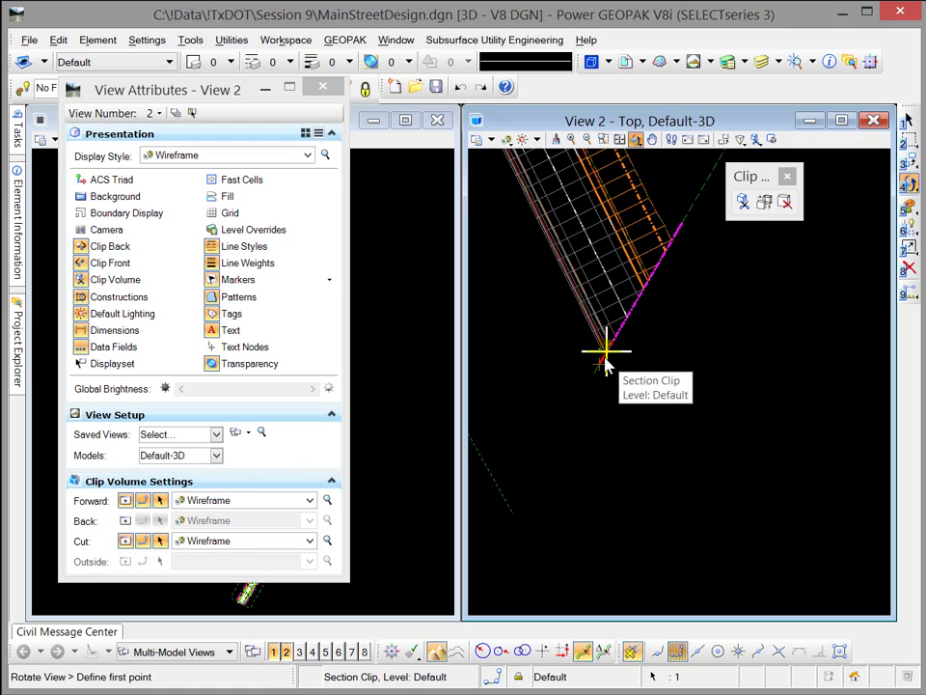
left_click(681, 356)
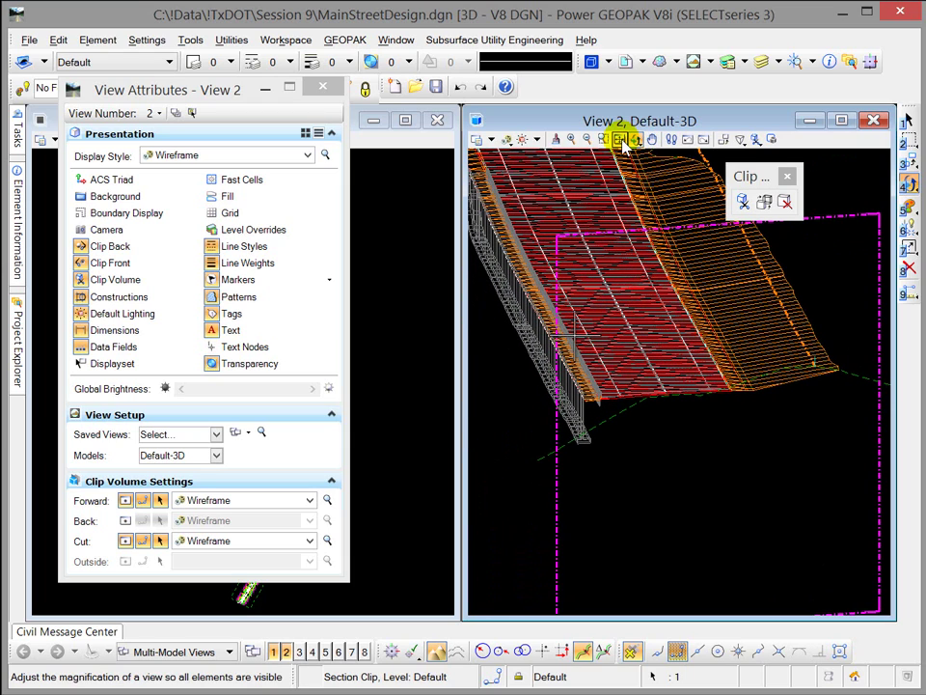
left_click_drag(639, 140, 659, 179)
In a top view, widen the section clip box with its handles and move the cut plane further up the corridor.
left_click(700, 231)
scroll(810, 393, "down", 4)
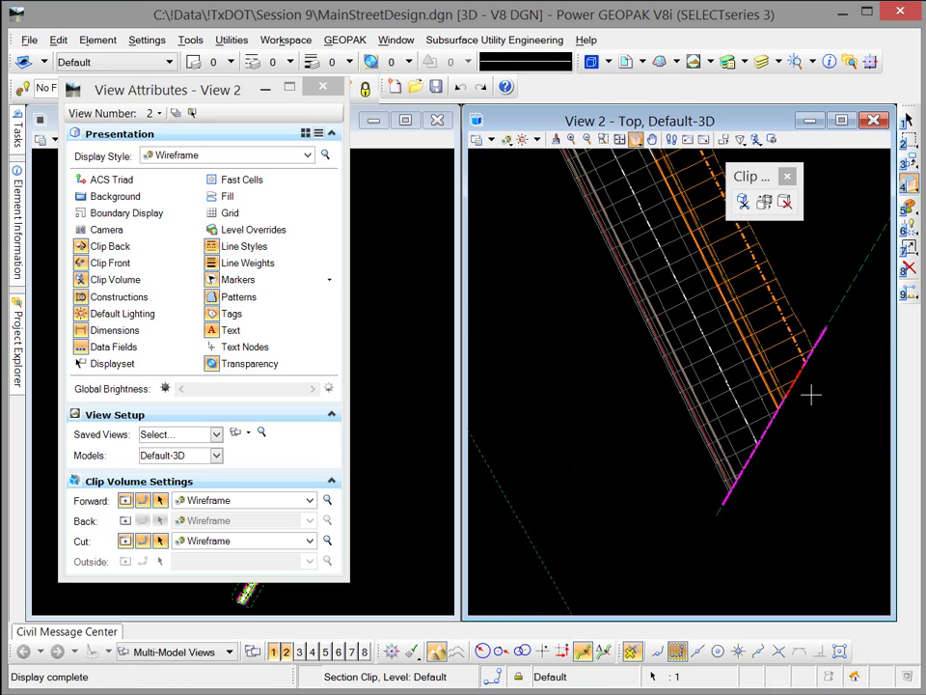
middle_click_drag(811, 392, 704, 392)
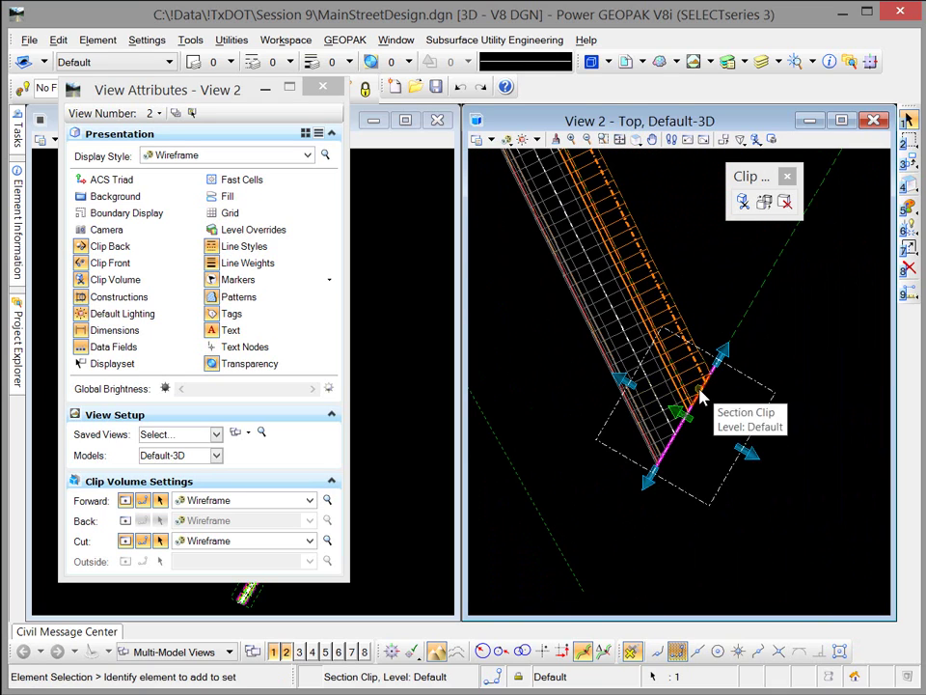
left_click(707, 393)
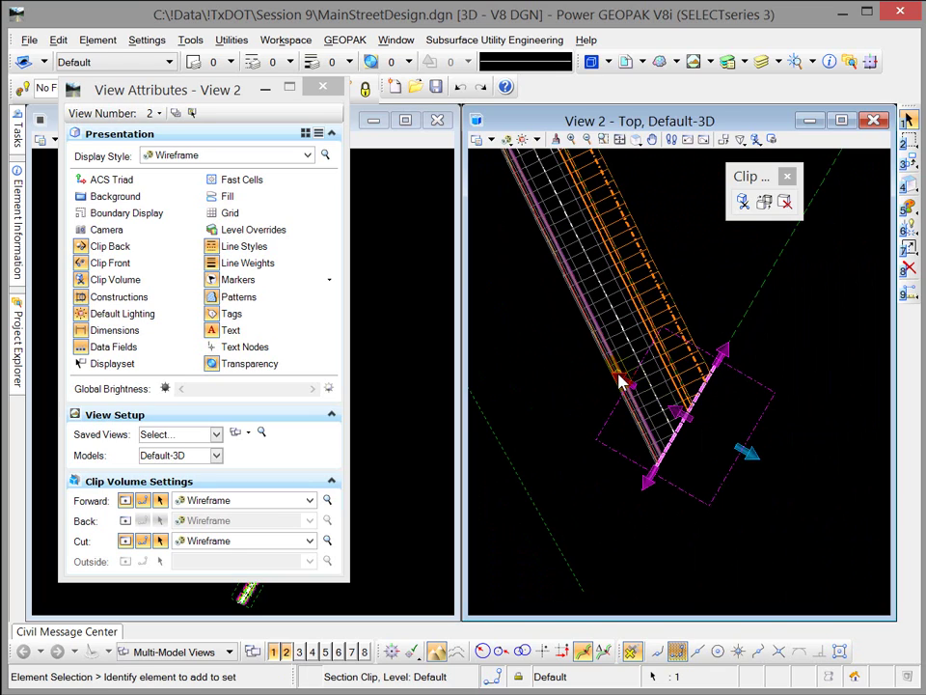
left_click_drag(623, 378, 515, 308)
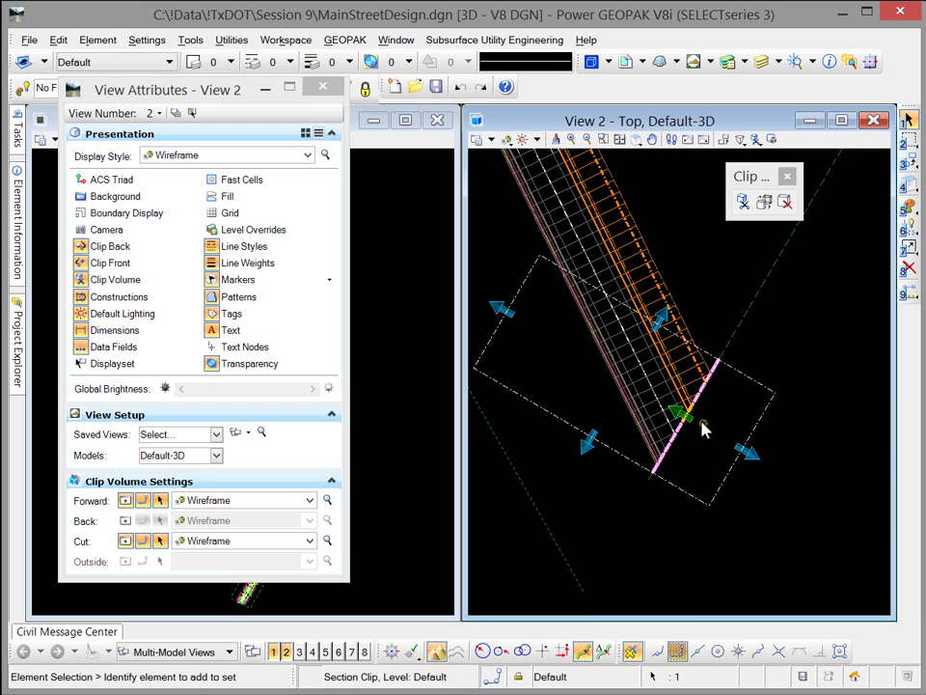
left_click_drag(677, 415, 553, 547)
left_click_drag(726, 511, 843, 534)
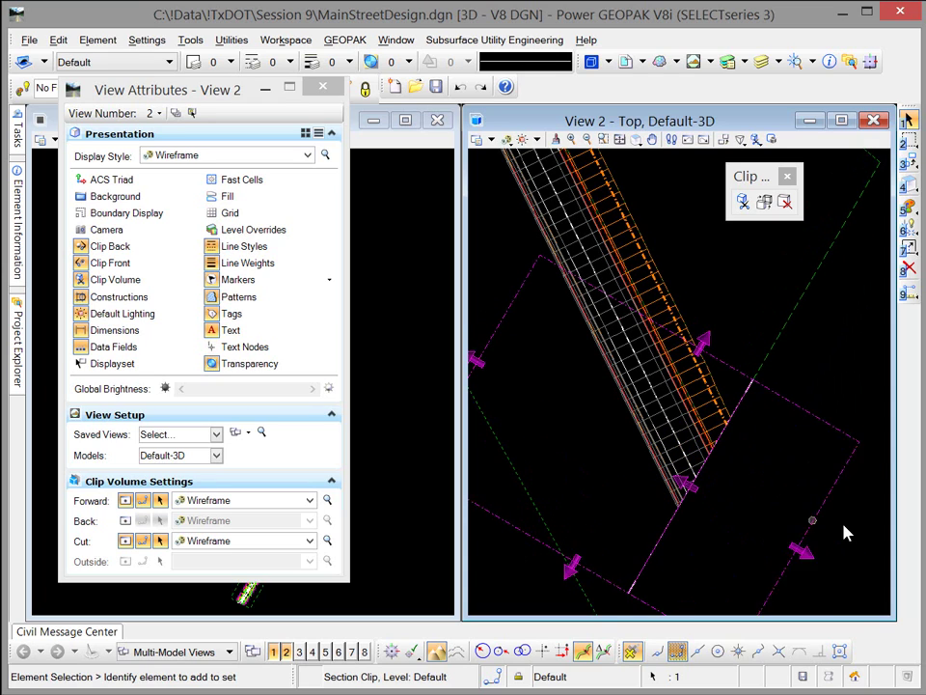
left_click_drag(741, 328, 782, 248)
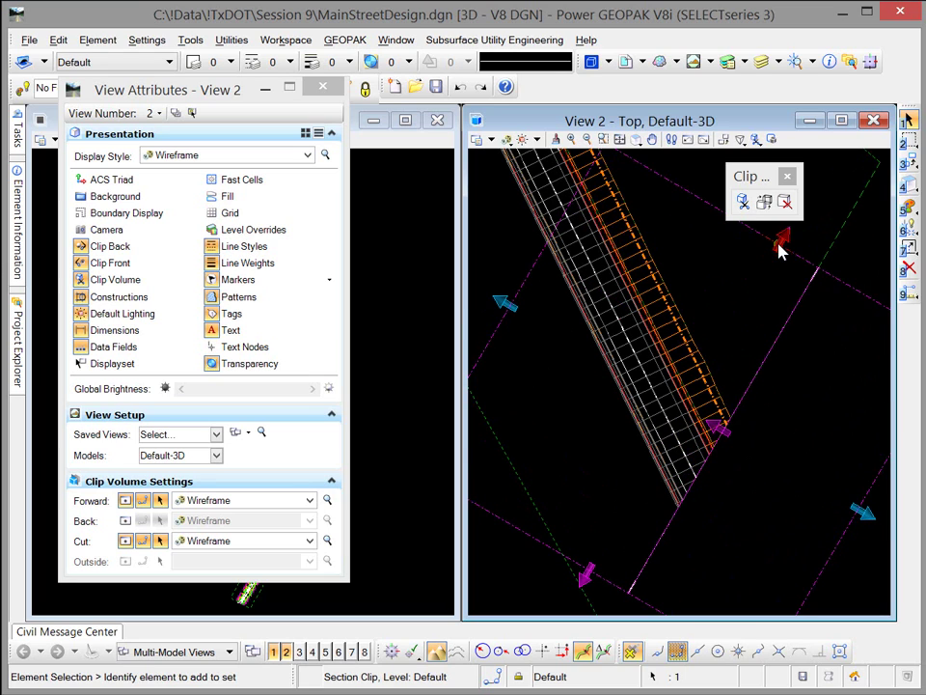
left_click_drag(713, 431, 670, 337)
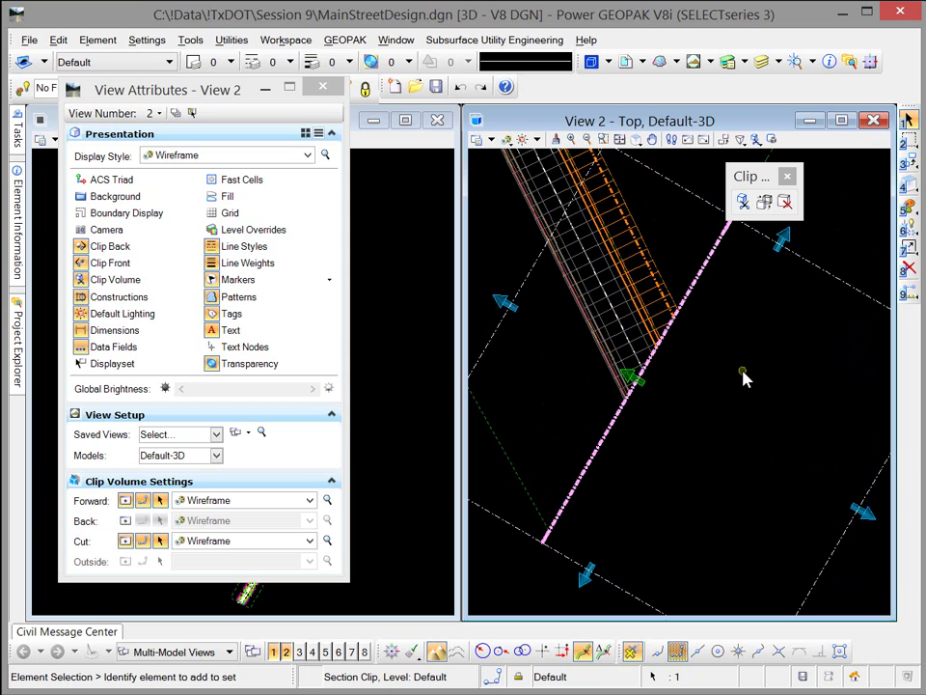
left_click(736, 375)
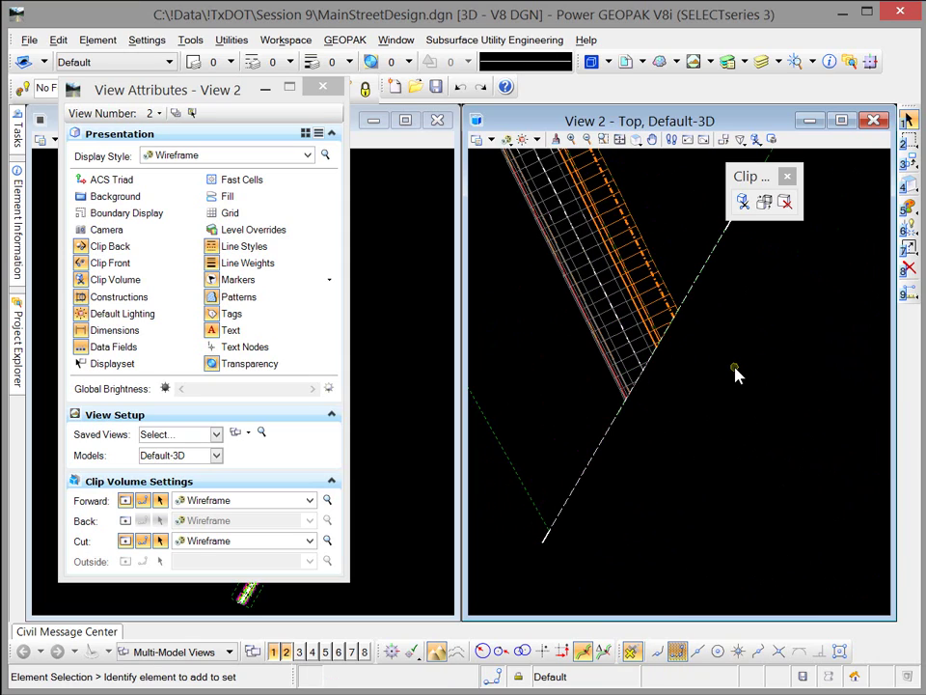
Dynamically rotate View 2 into 3D so the corridor ends at the clip plane, then zoom out.
left_click(639, 149)
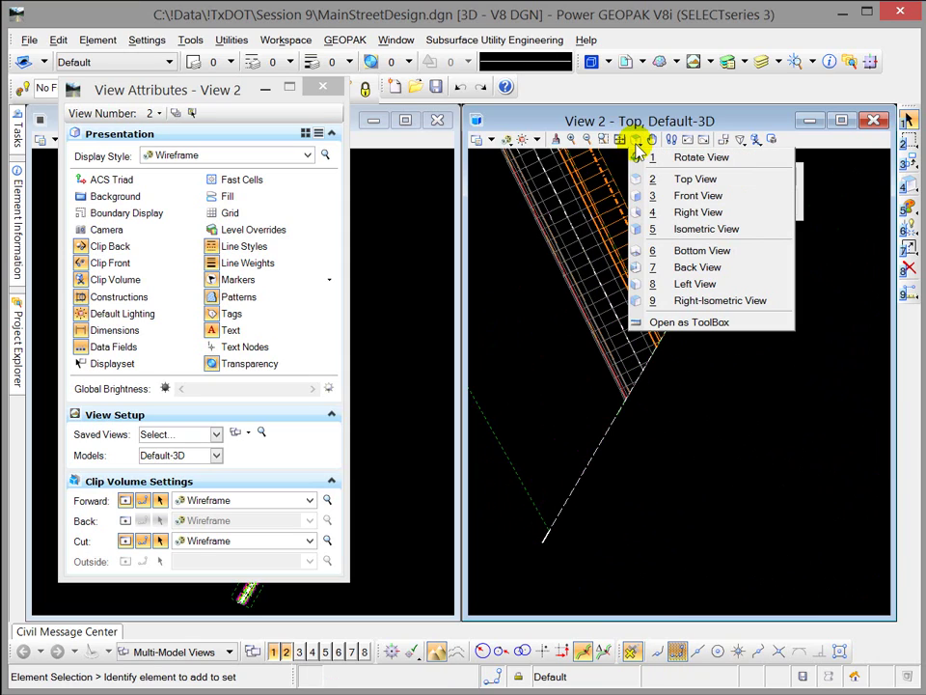
left_click(689, 158)
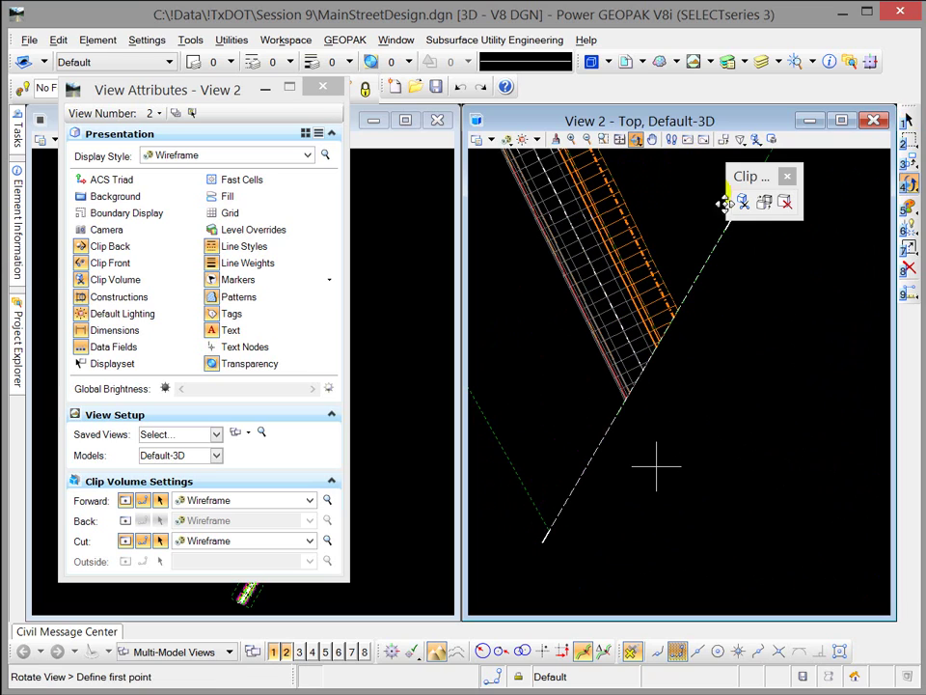
left_click(646, 361)
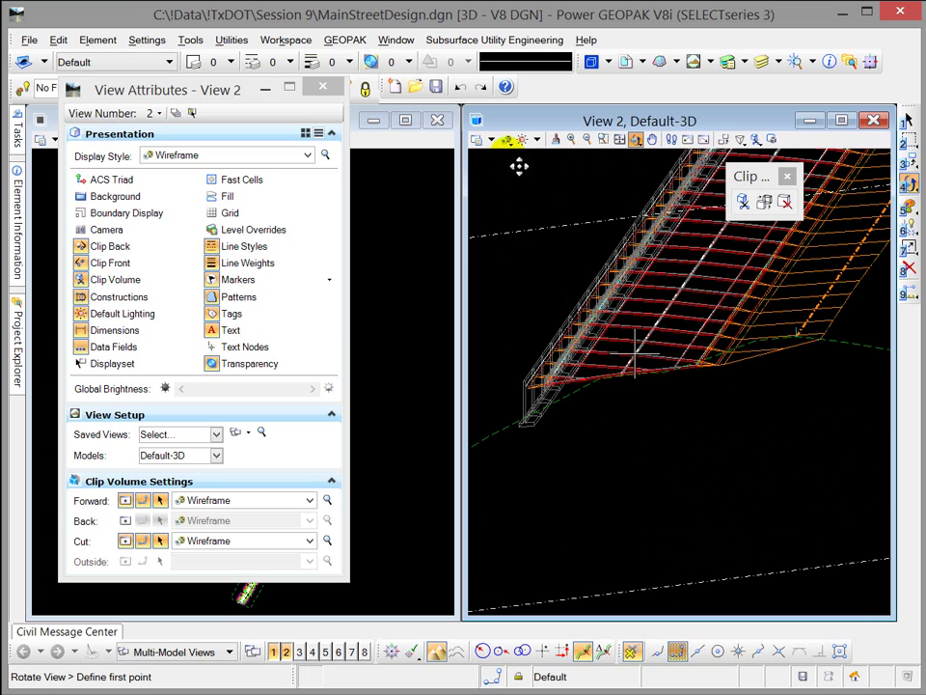
left_click(509, 142)
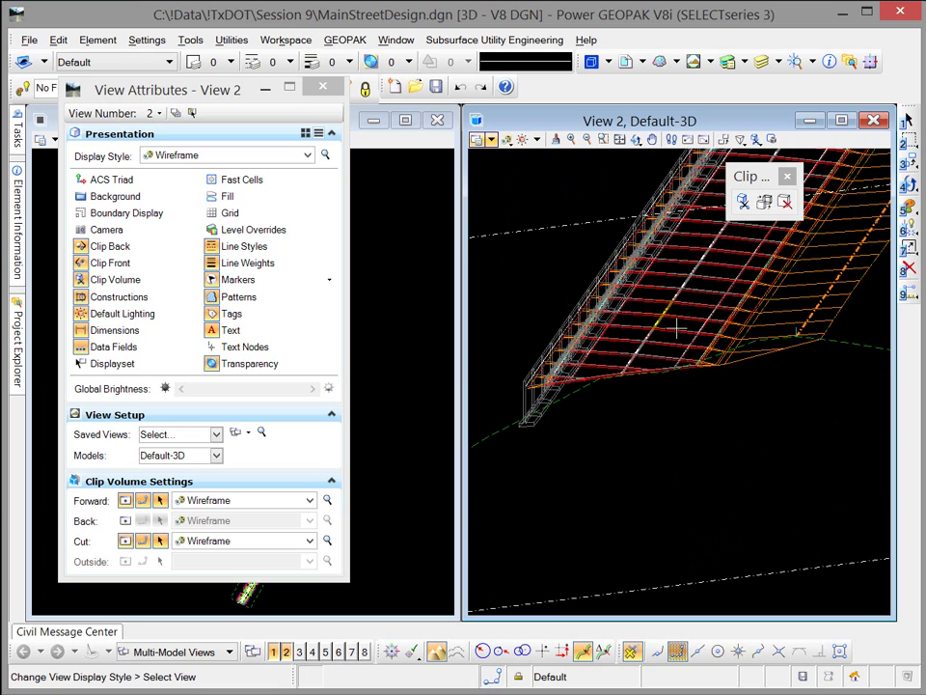
scroll(702, 396, "down", 5)
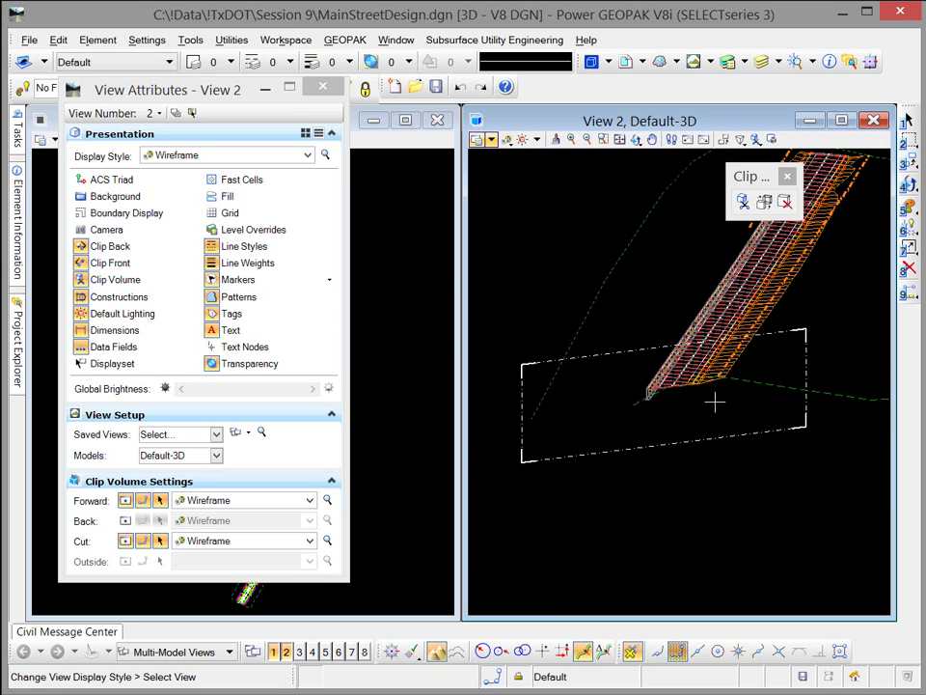
Return View 2 to a top view and clear its clip volume.
left_click(636, 140)
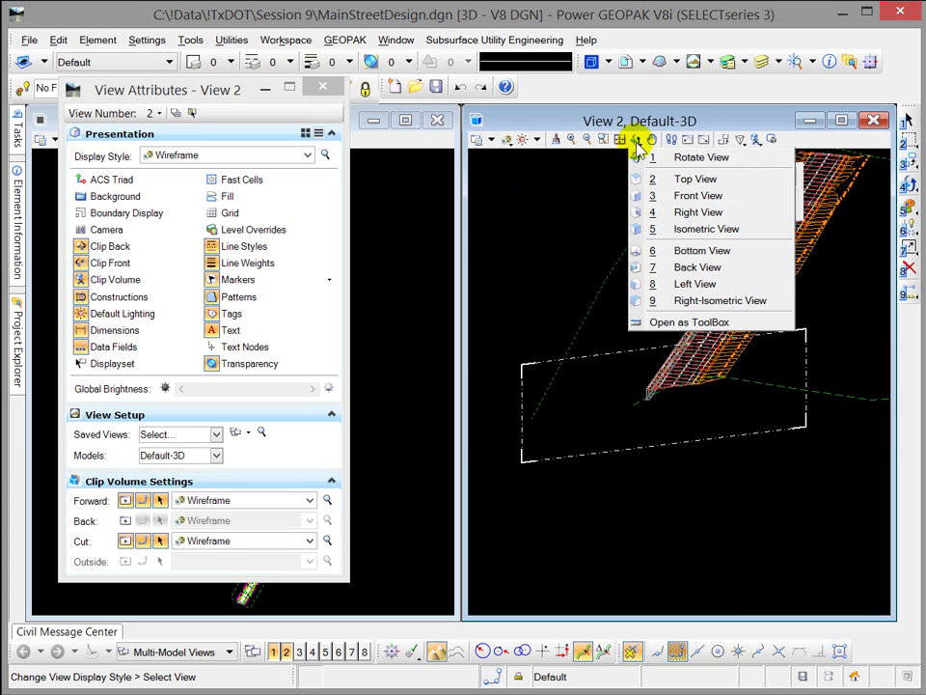
left_click(678, 180)
left_click(681, 193)
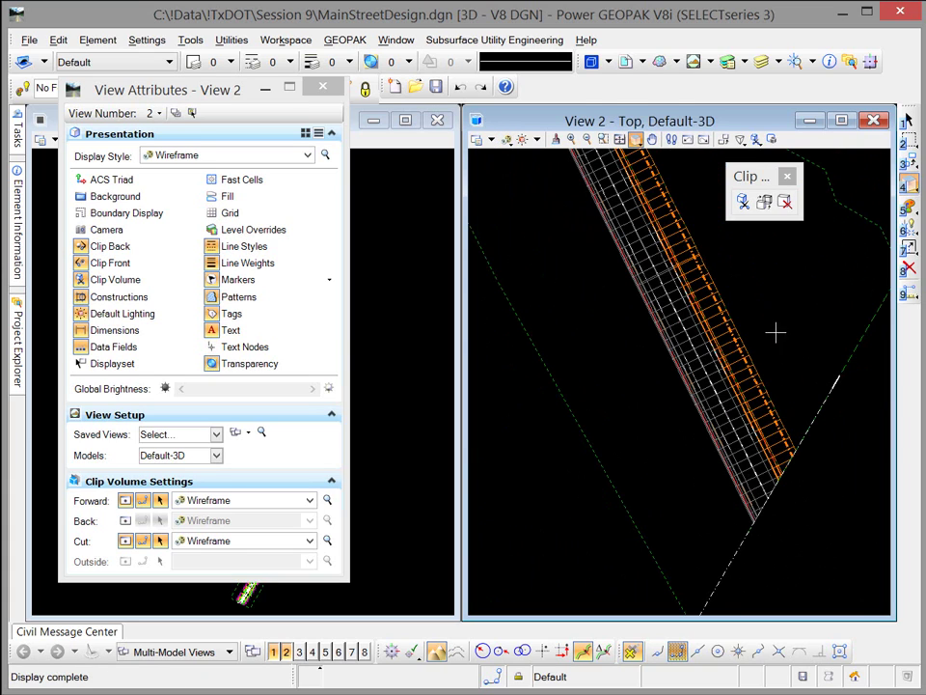
left_click(786, 200)
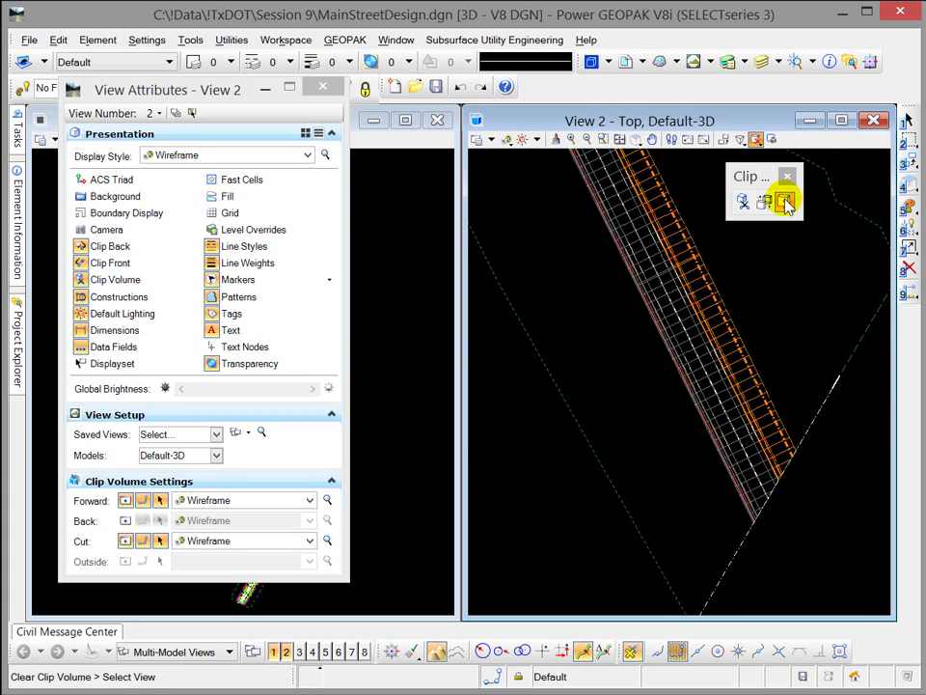
left_click(837, 411)
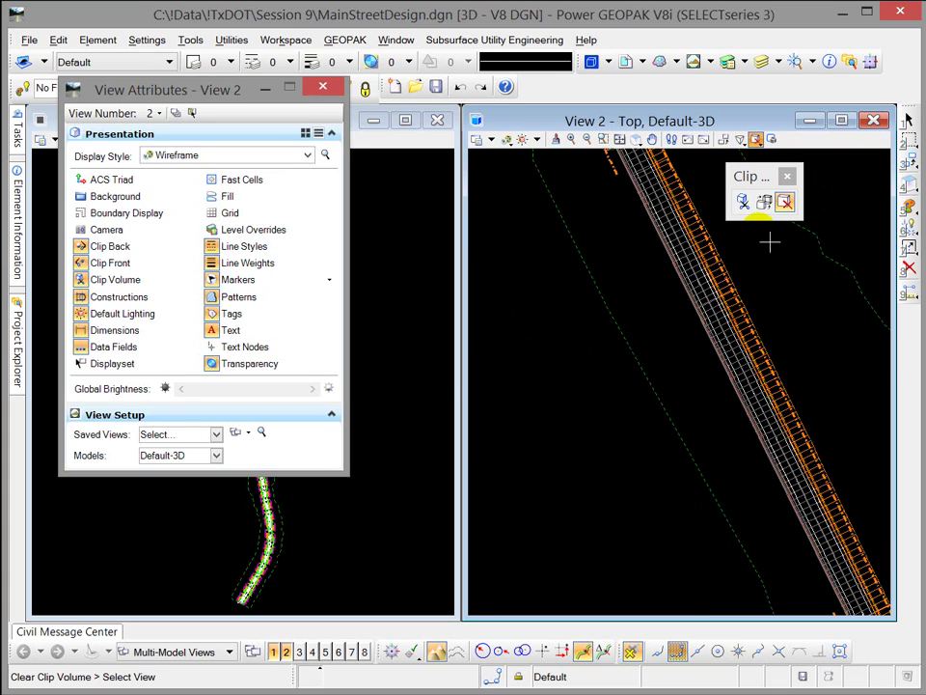
Draw a single section clip plane straight across the wider part of the road in View 2.
left_click(742, 201)
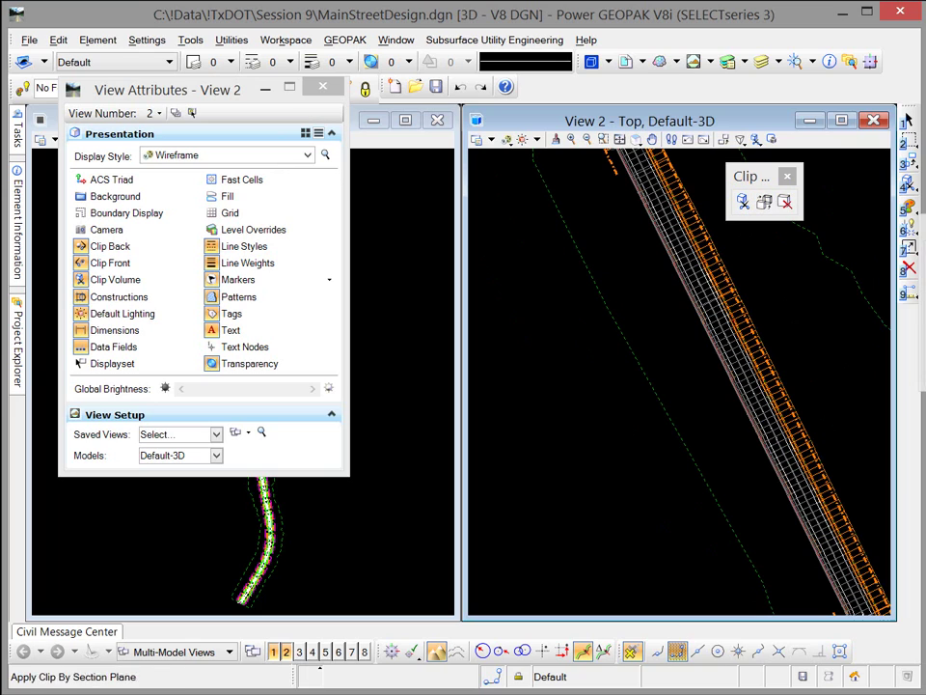
left_click_drag(420, 420, 452, 441)
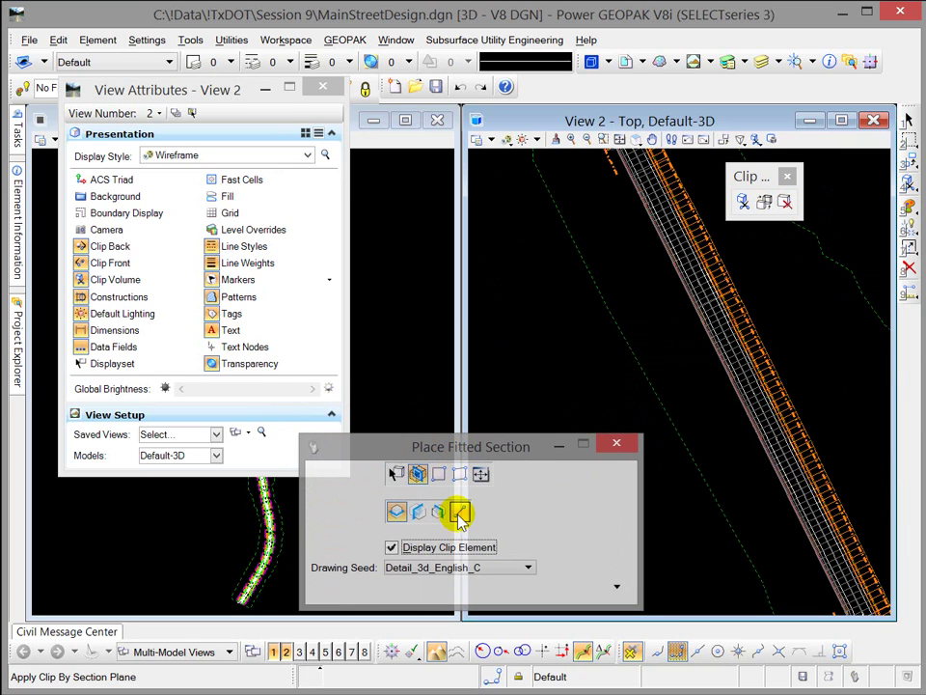
left_click(460, 517)
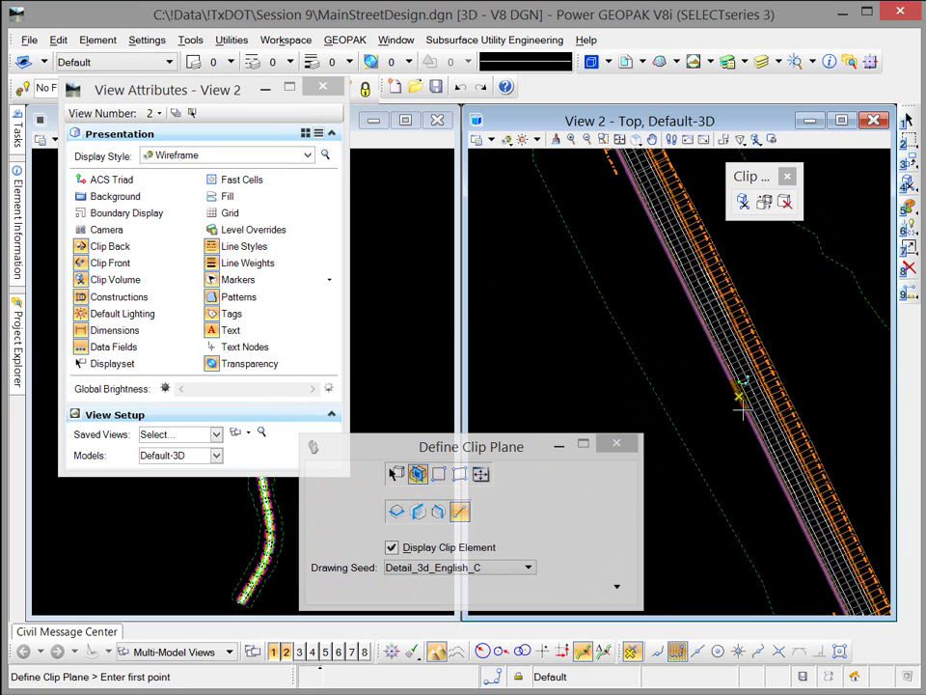
scroll(709, 365, "down", 2)
middle_click_drag(709, 364, 730, 386)
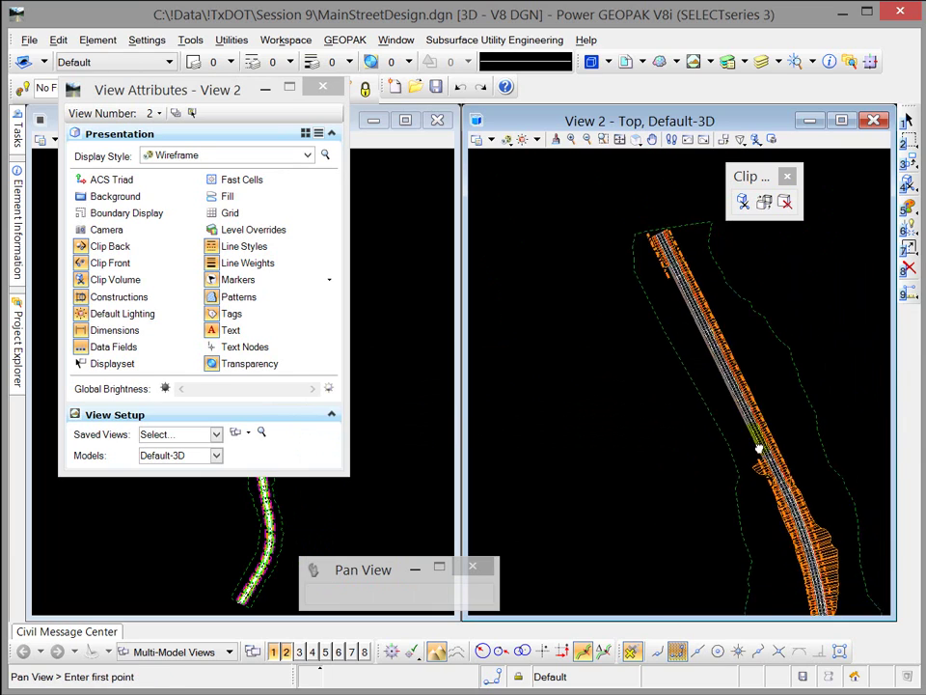
scroll(730, 386, "down", 2)
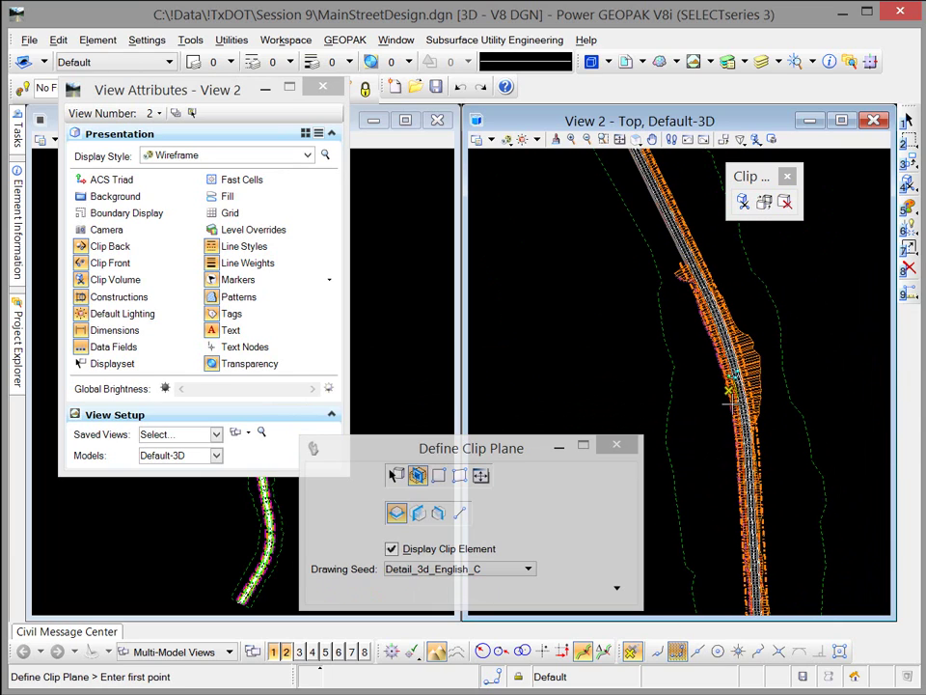
left_click(459, 513)
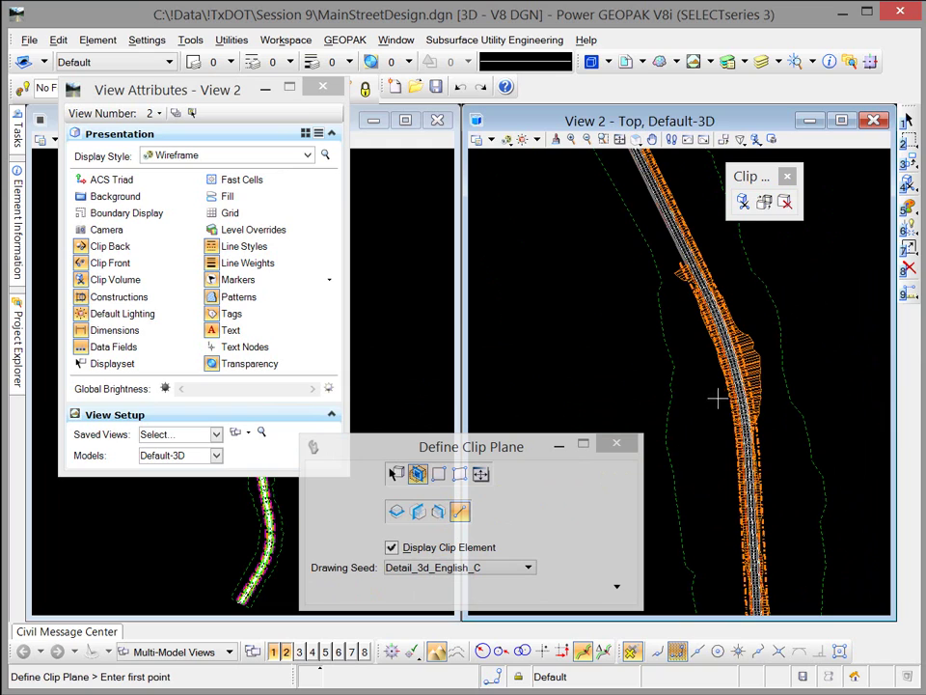
left_click(782, 351)
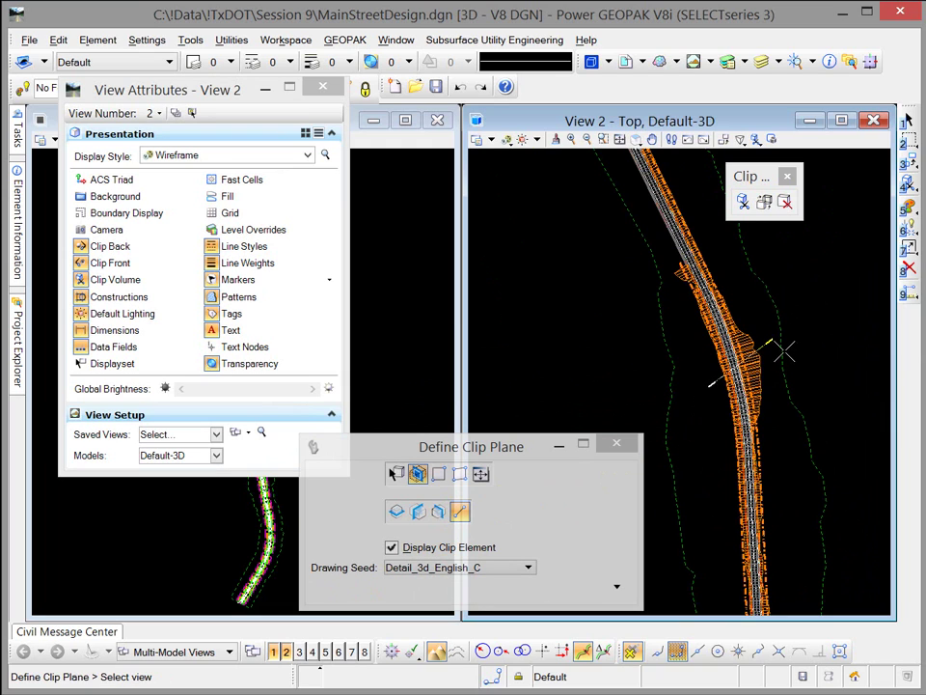
left_click(825, 388)
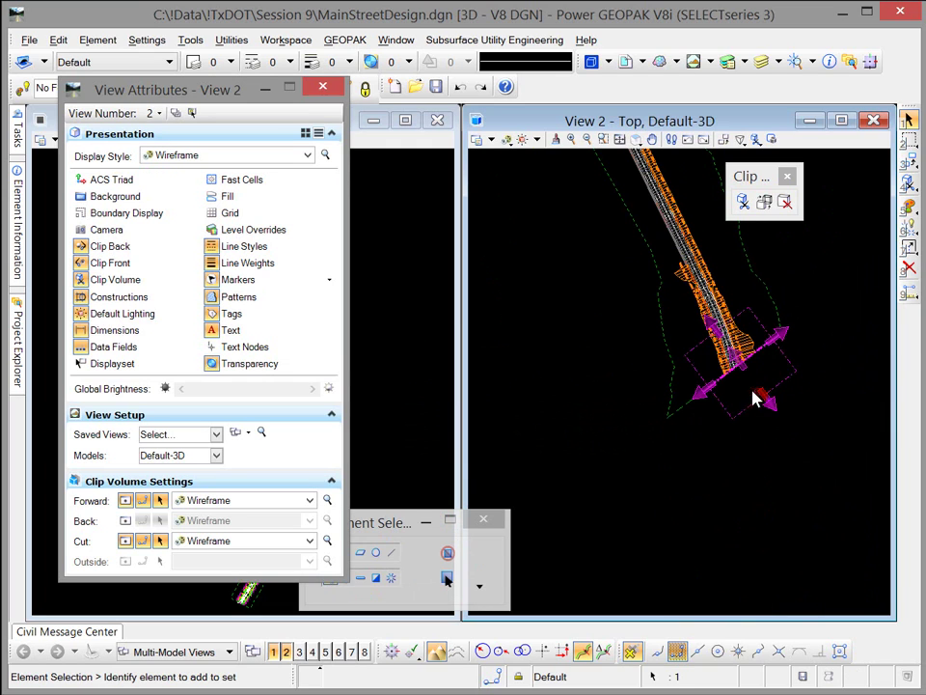
scroll(742, 369, "up", 3)
middle_click_drag(740, 365, 736, 436)
Dynamically rotate View 2 to an oblique 3D view of the corridor ending at the new clip plane.
left_click(641, 143)
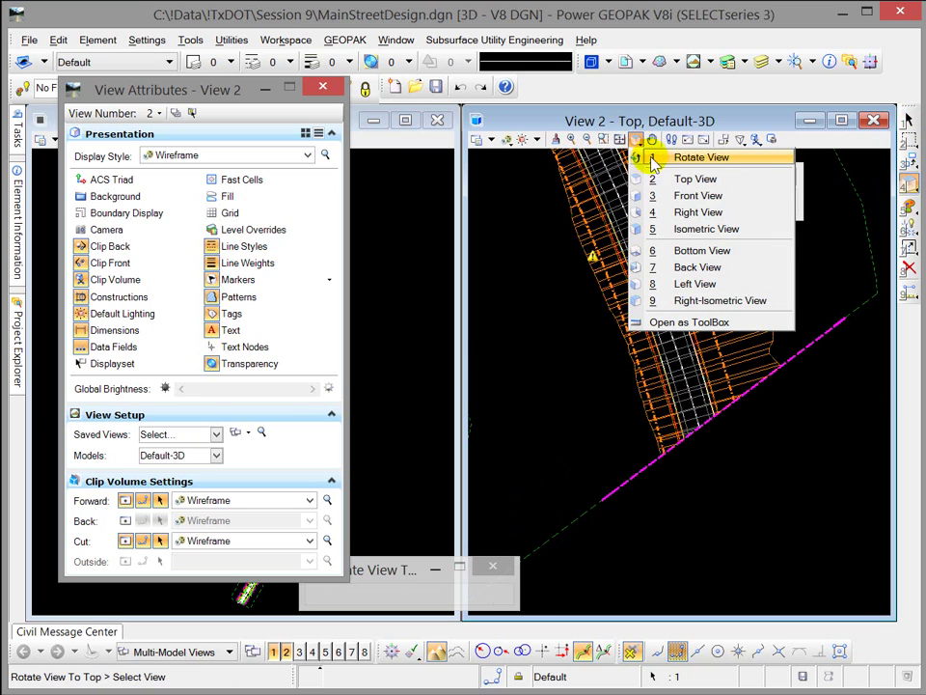
left_click(665, 155)
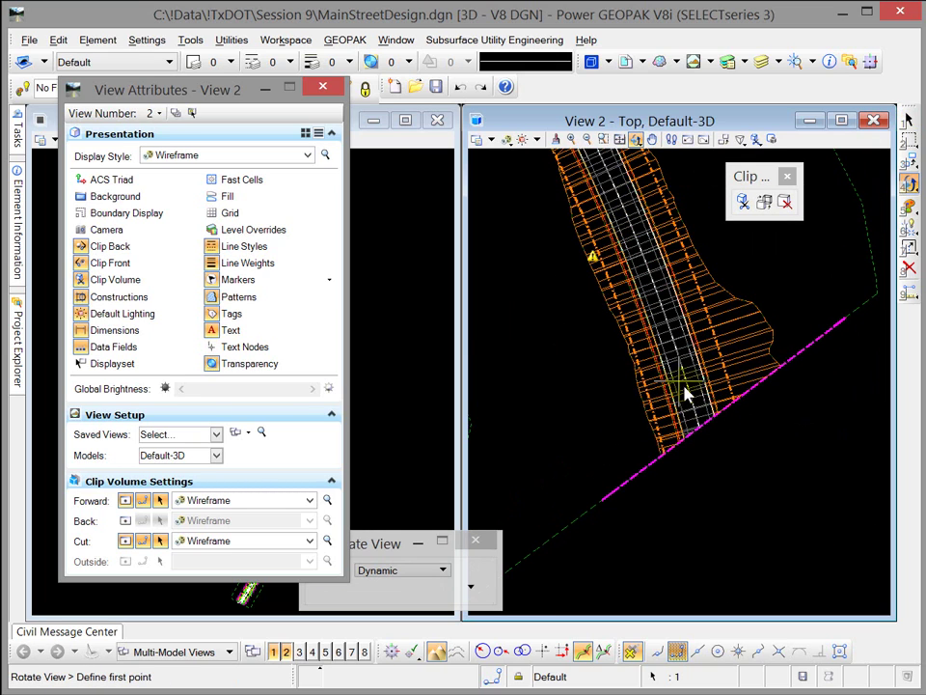
left_click(732, 453)
left_click(673, 353)
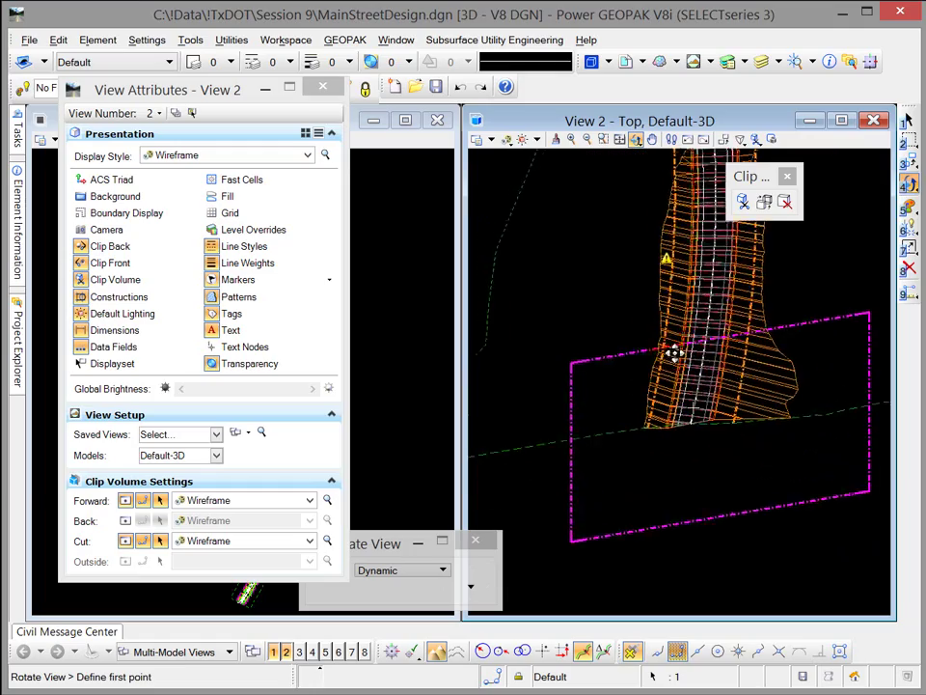
left_click(678, 255)
left_click(728, 363)
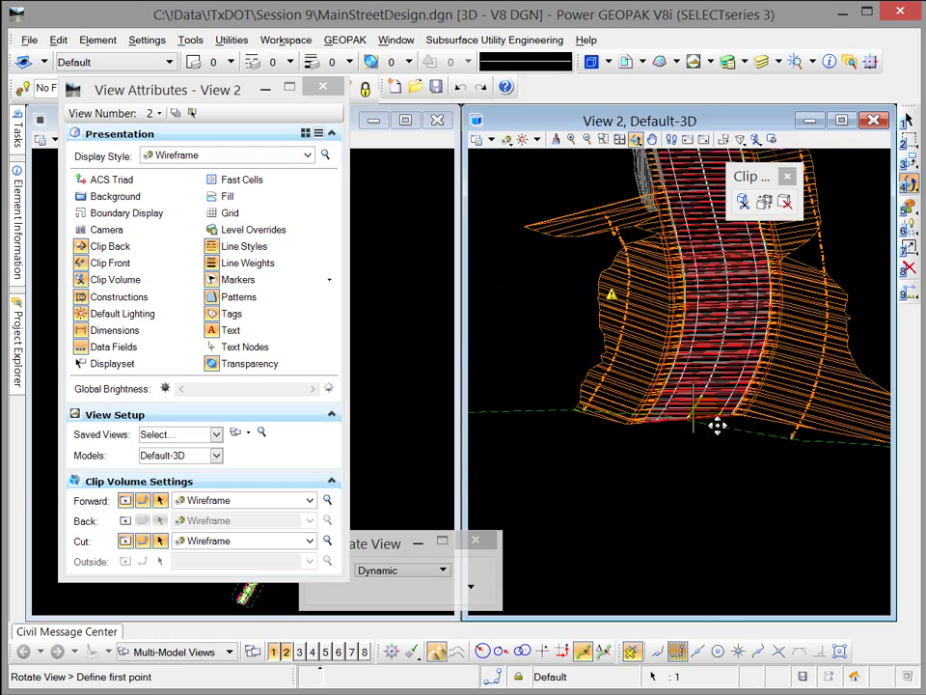
left_click(717, 425)
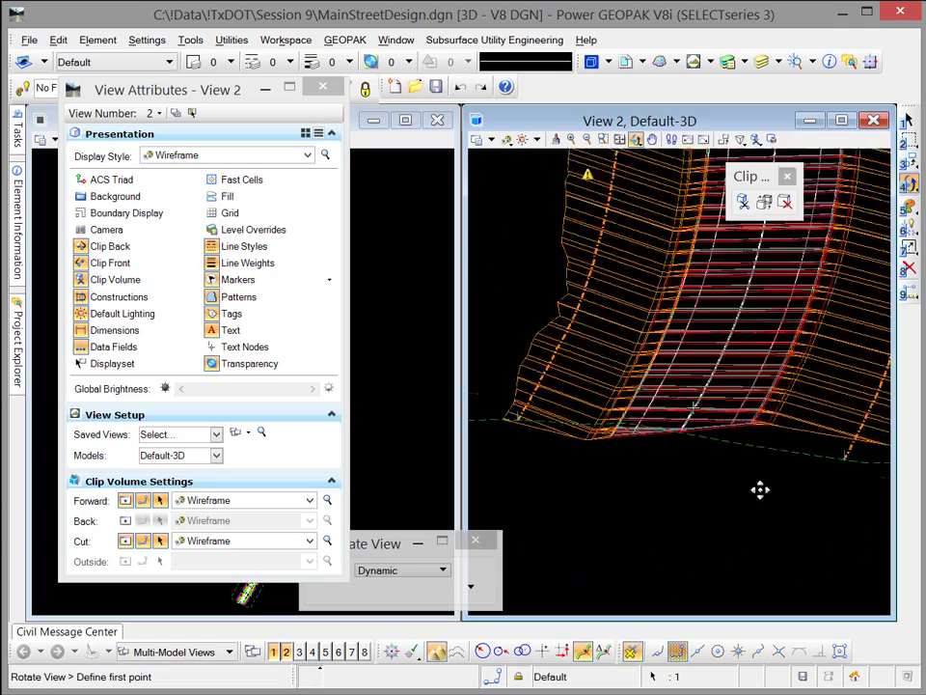
left_click_drag(760, 490, 808, 501)
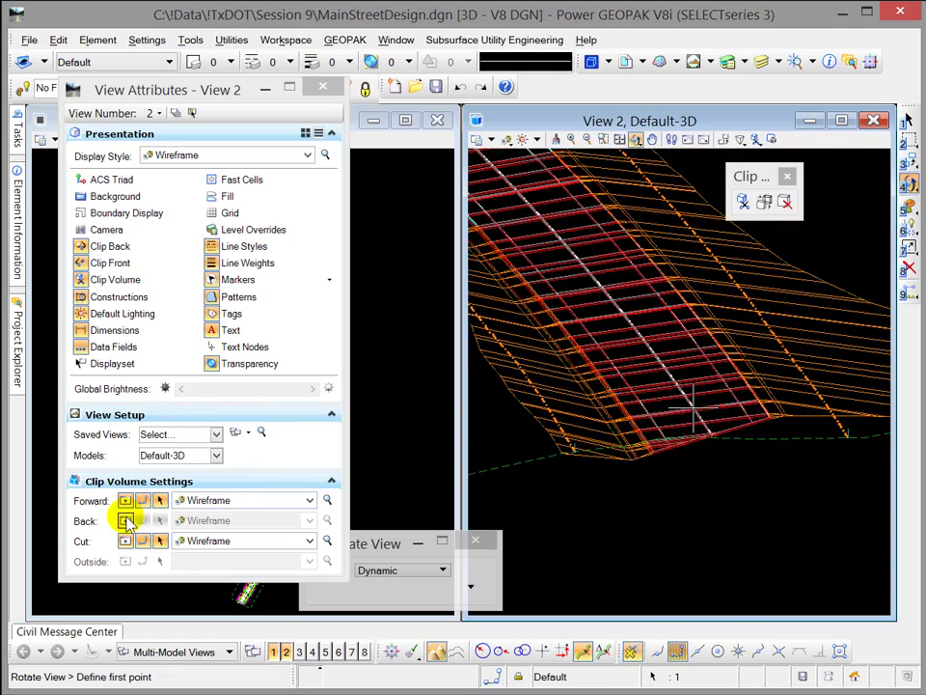
Enable the Back clip portion and set its display style to Outside, after trying Cut and Forward.
left_click(126, 521)
left_click(126, 522)
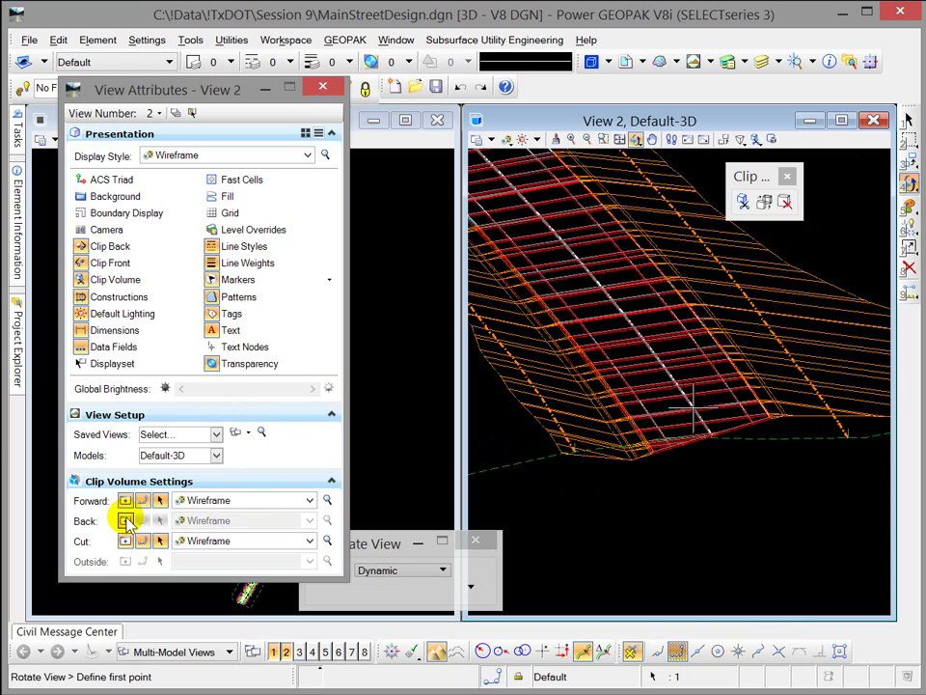
left_click(125, 521)
left_click(309, 521)
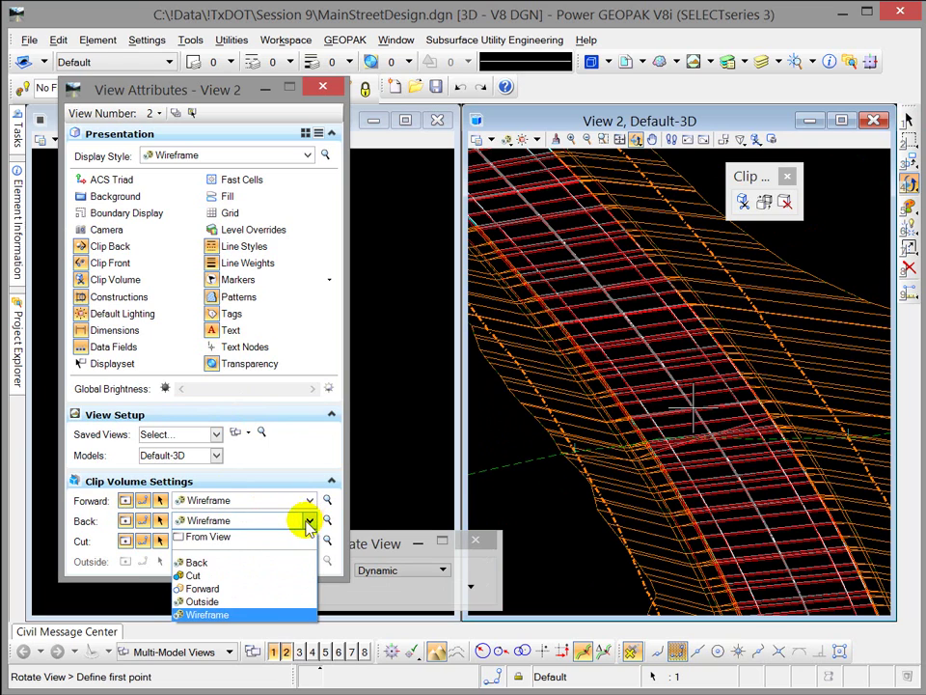
left_click(222, 575)
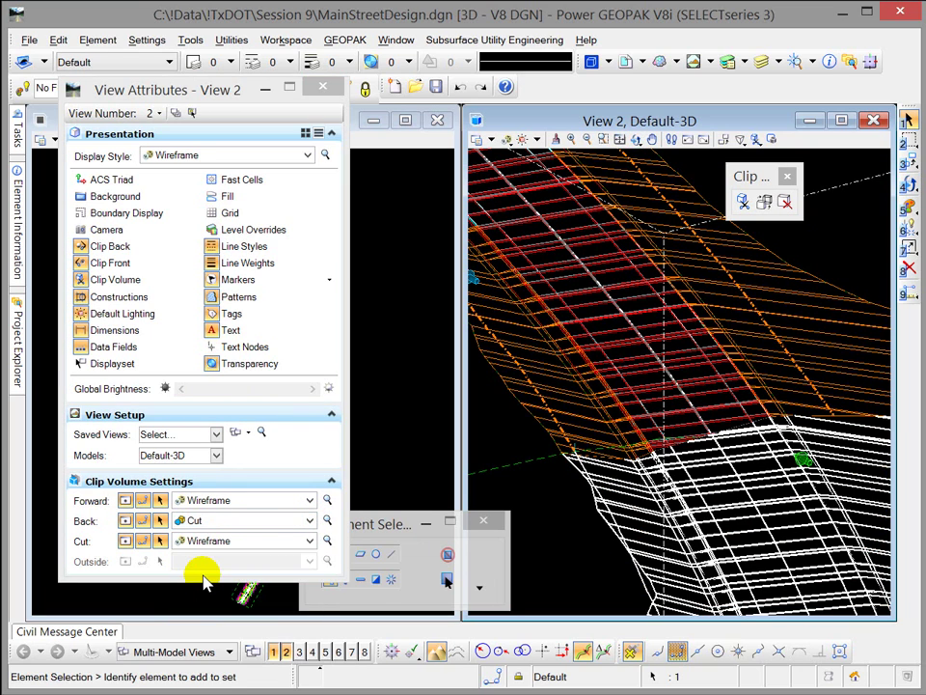
left_click(309, 522)
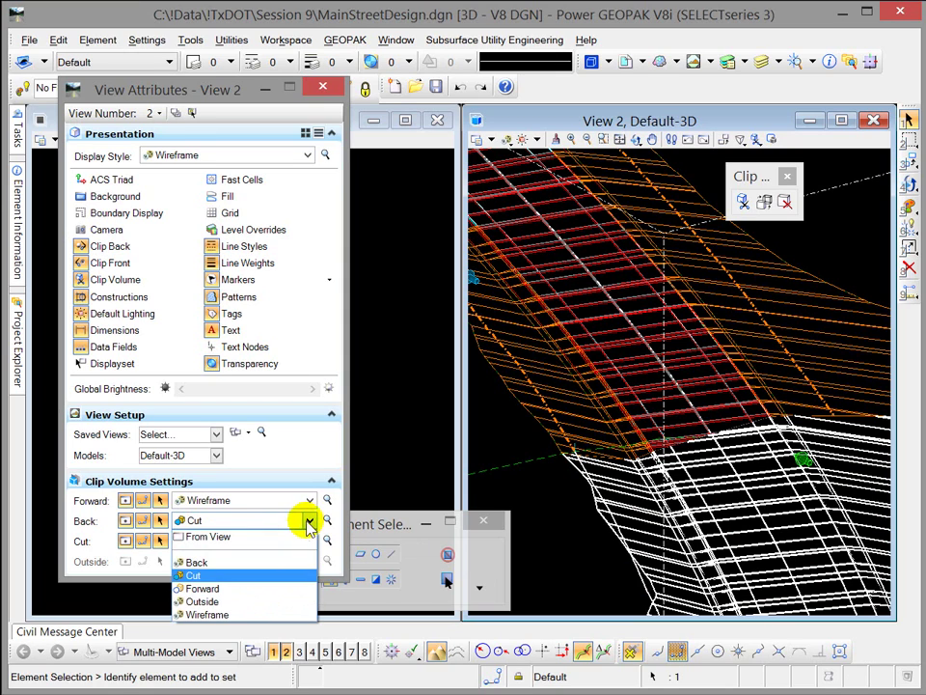
left_click(206, 589)
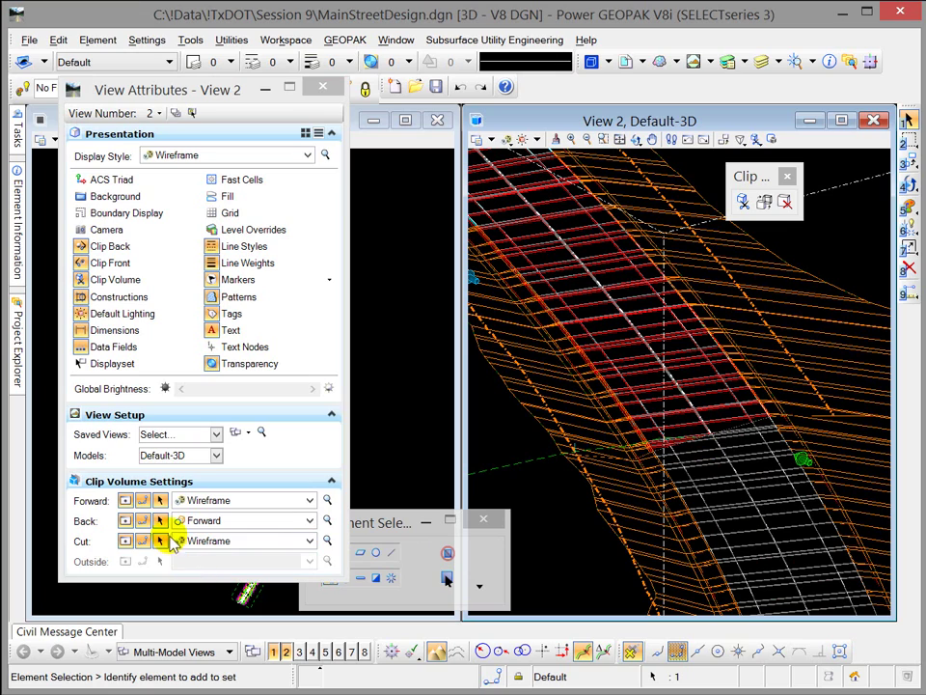
left_click(309, 521)
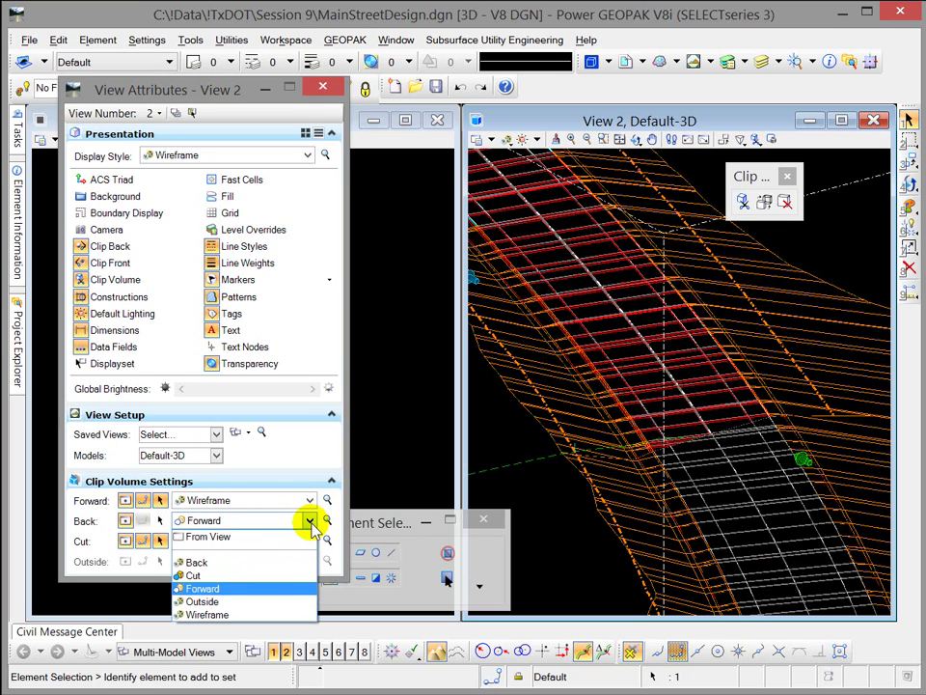
left_click(203, 601)
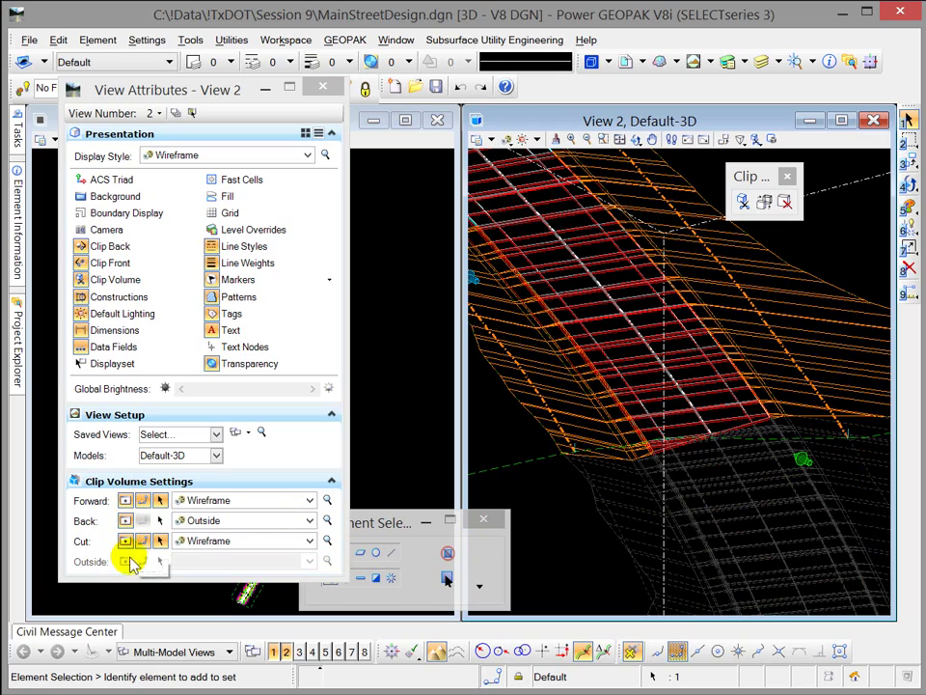
Rotate View 2 and stretch the clip volume up-left to inspect the cut and the faded back portion.
middle_click_drag(826, 304, 703, 360, "shift")
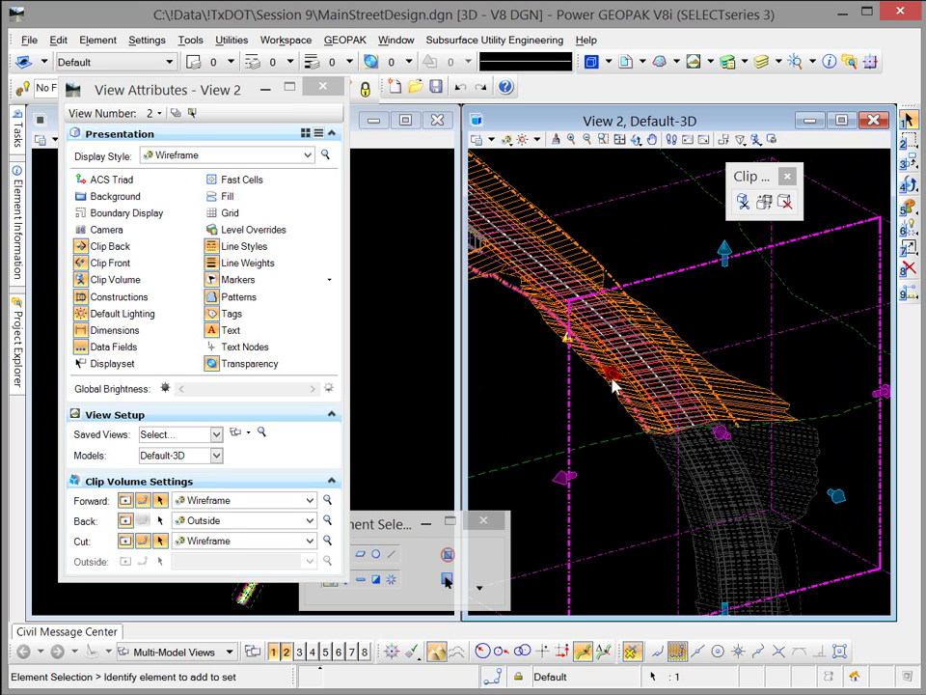
mouse_move(611, 383)
left_mouse_down()
mouse_move(599, 362)
mouse_move(628, 390)
mouse_move(612, 378)
left_mouse_up()
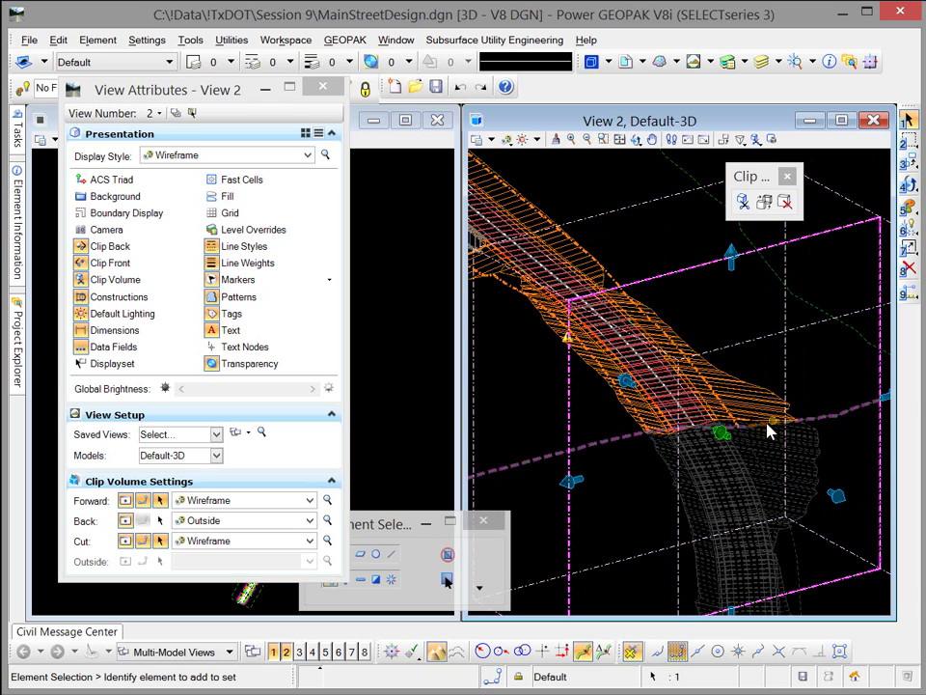
left_click_drag(729, 441, 645, 361)
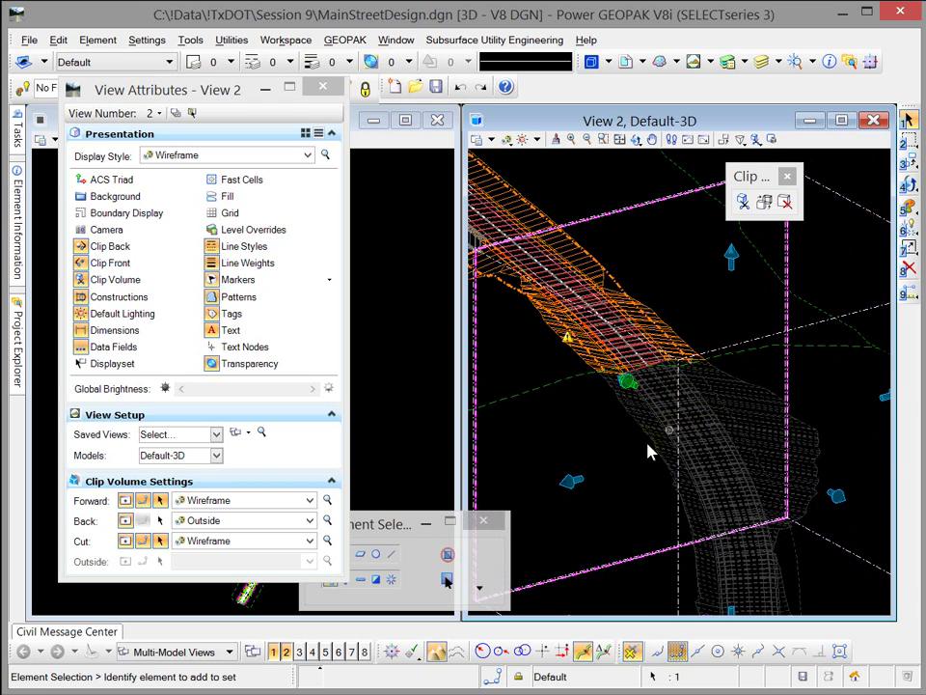
middle_click_drag(612, 392, 651, 375, "shift")
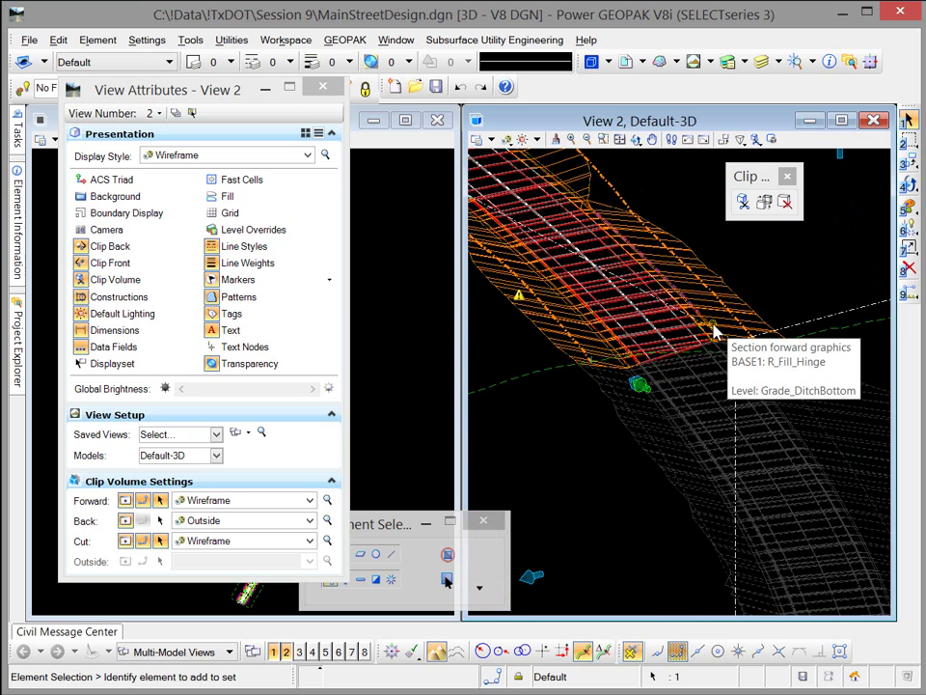